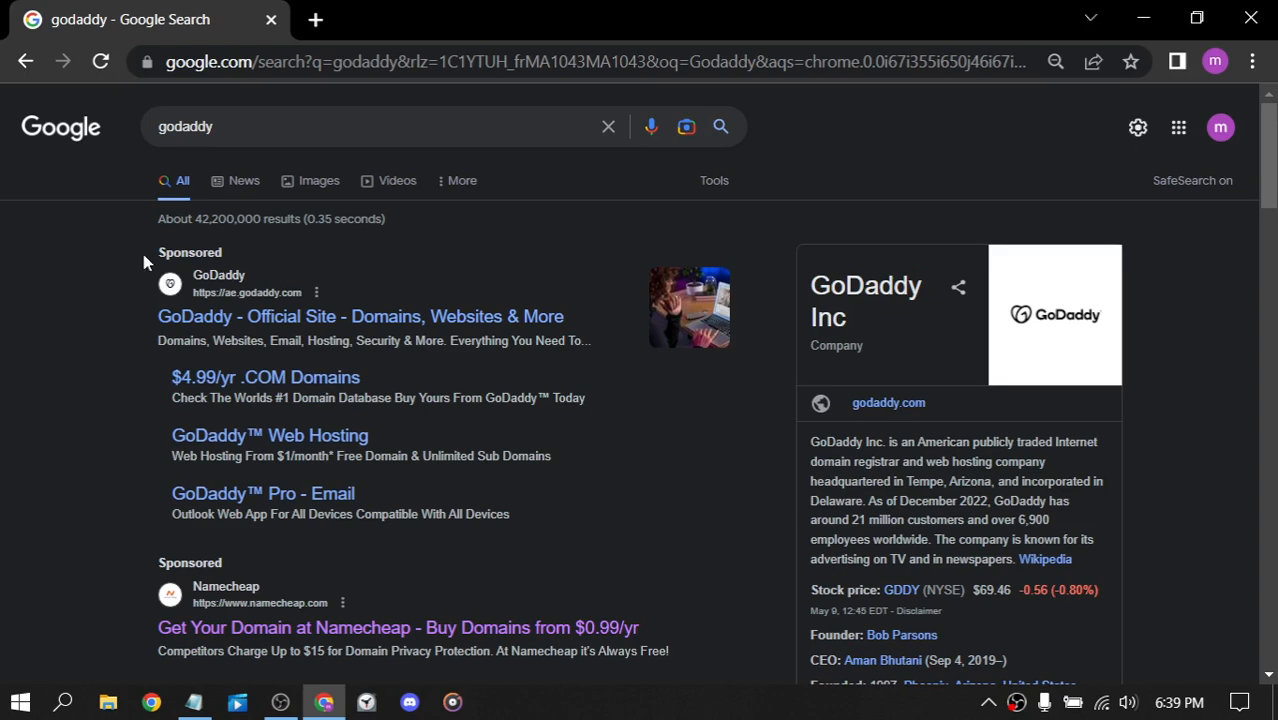
Step: Open GoDaddy's official site from the sponsored search result
scroll(92, 284, "down", 1)
scroll(92, 284, "up", 1)
left_click(270, 318)
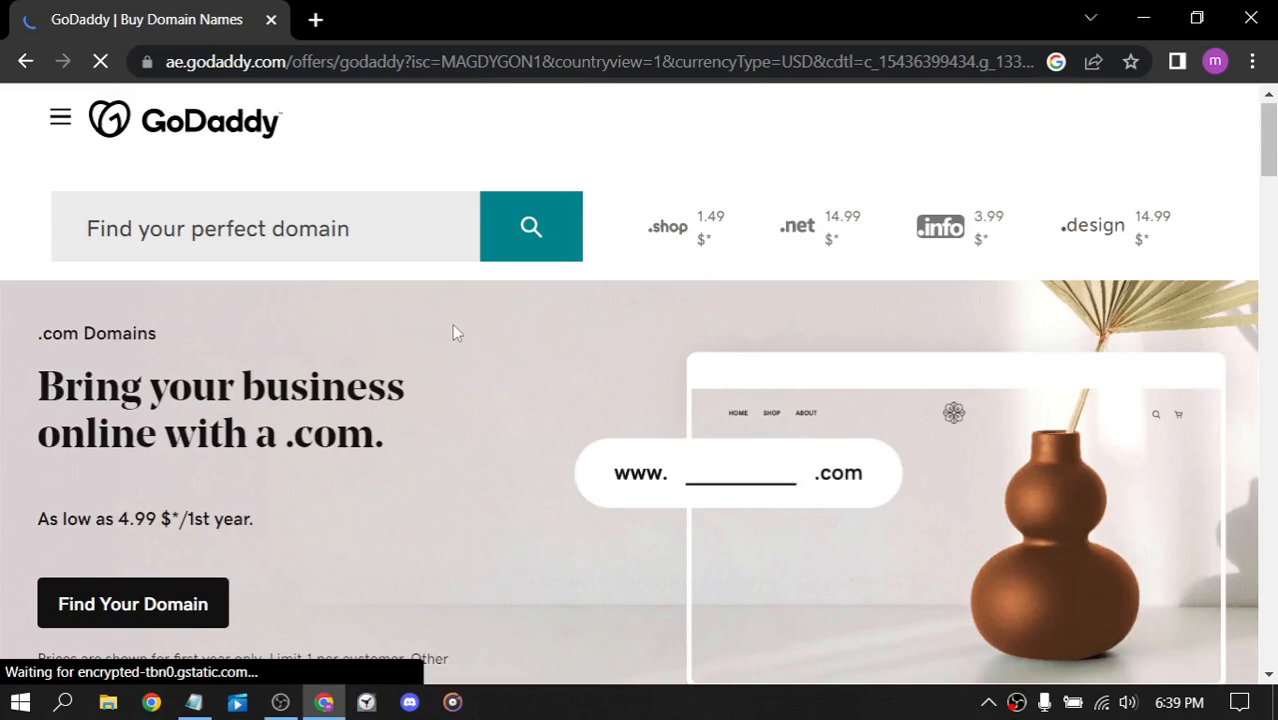
scroll(453, 330, "down", 6)
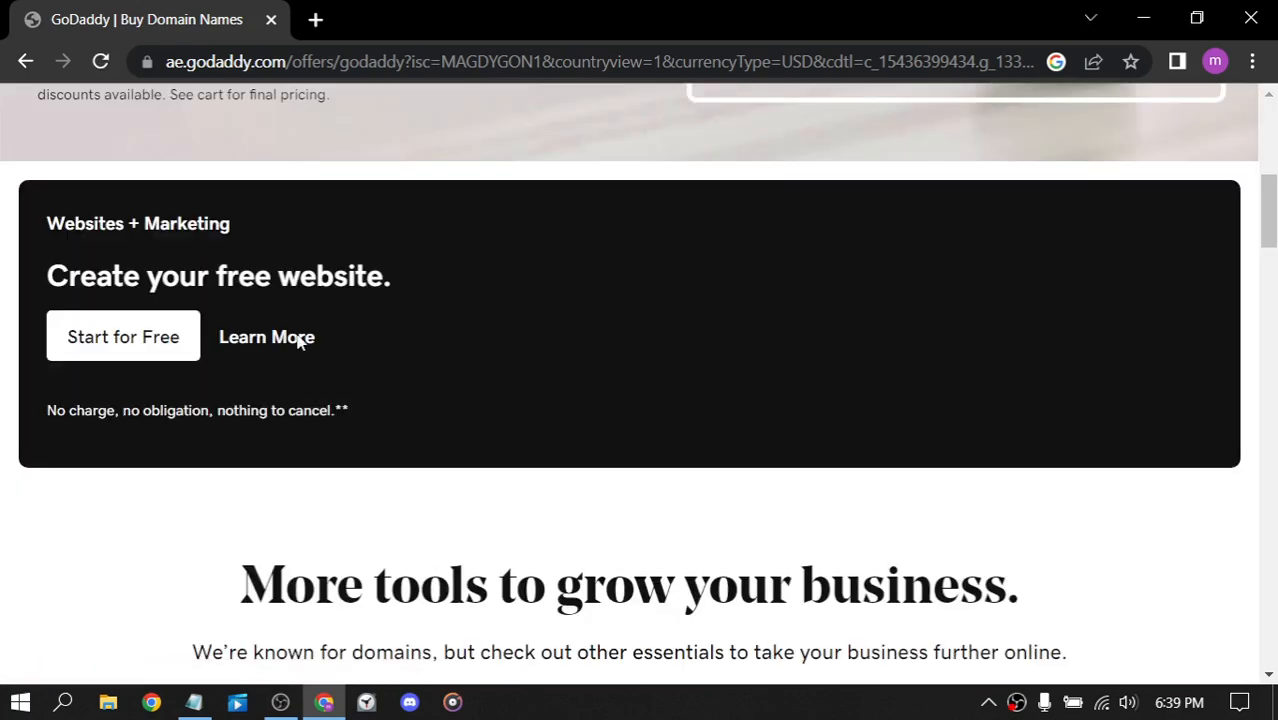
scroll(301, 342, "up", 4)
left_click(133, 343)
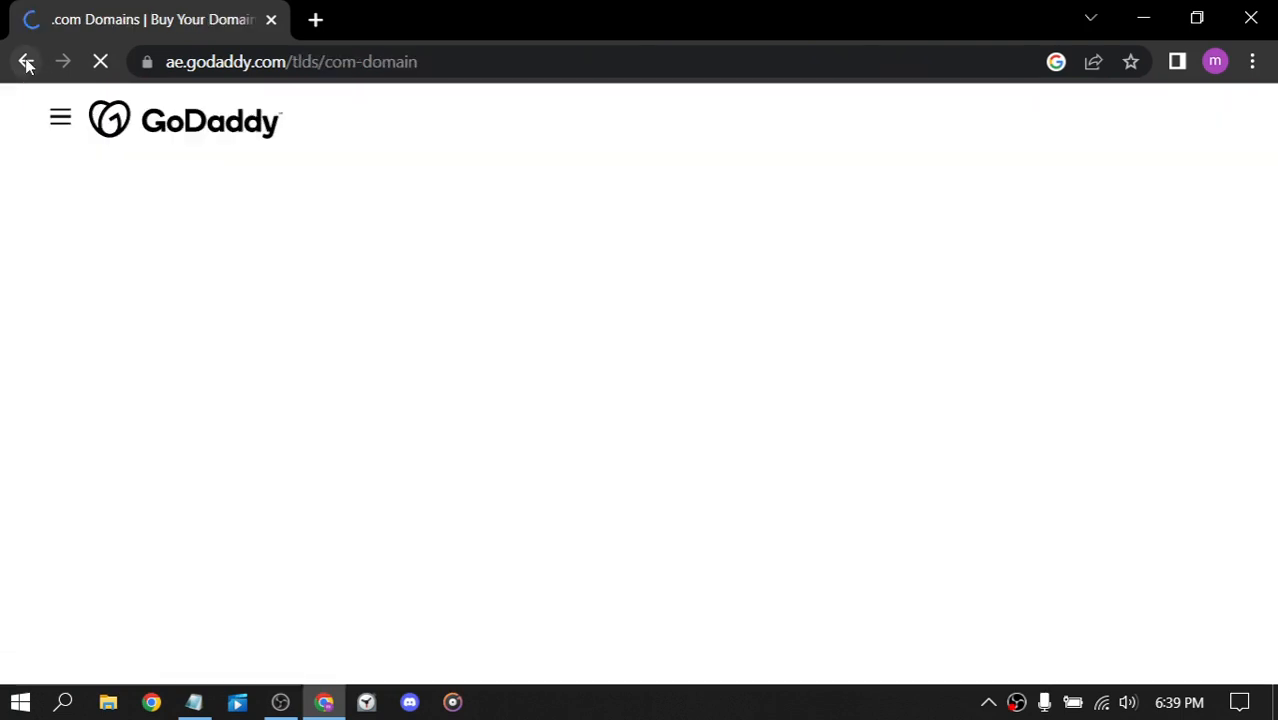
left_click(27, 63)
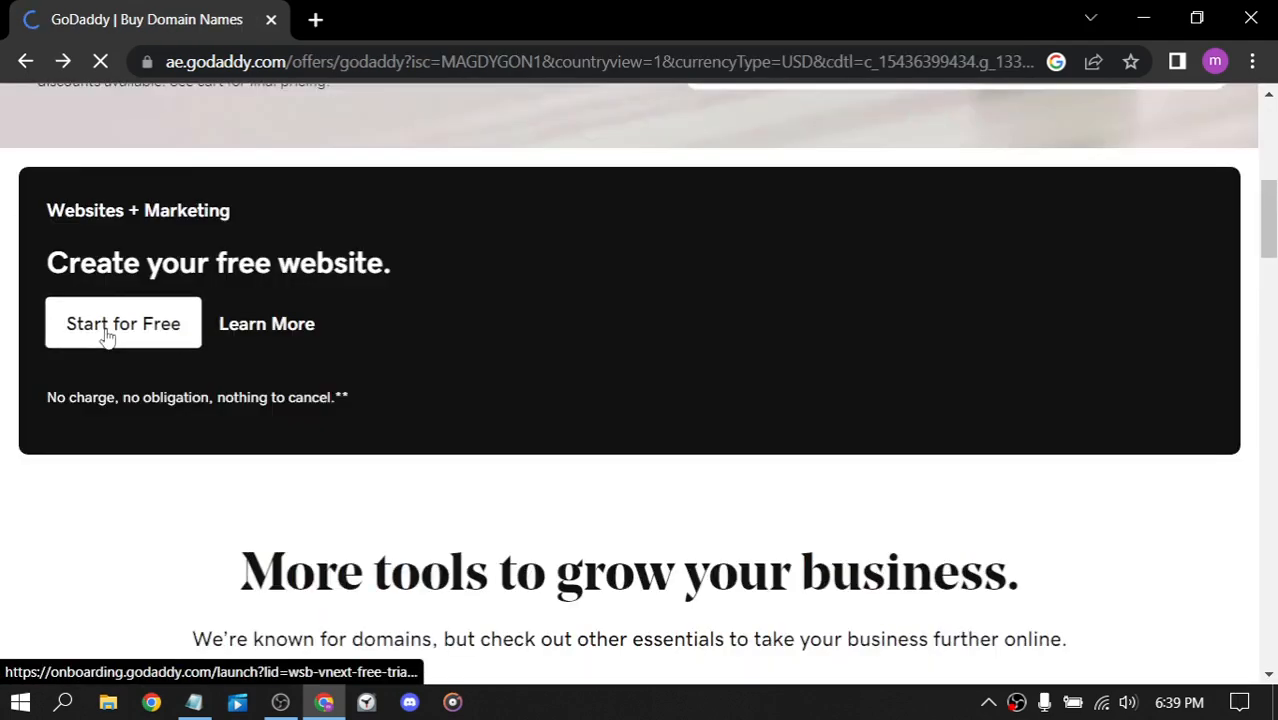
Step: Start the free website offer under Websites + Marketing and create the account with the existing Google account
left_click(107, 337)
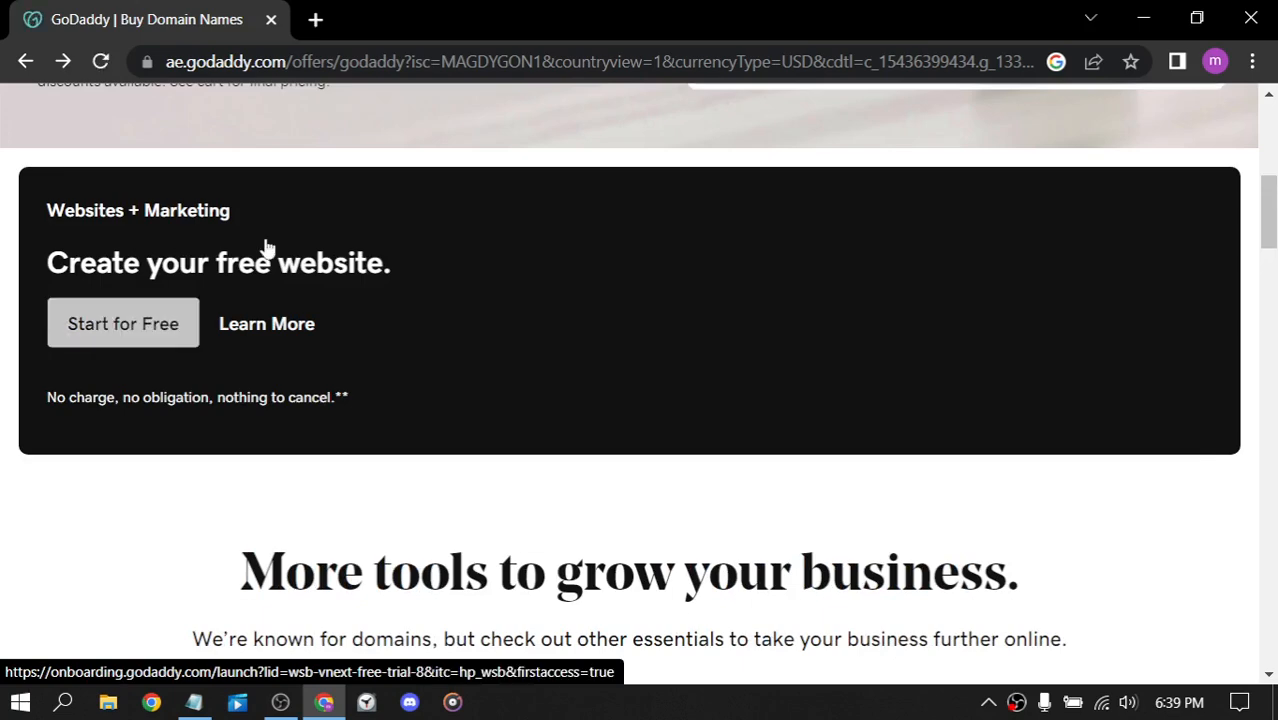
scroll(275, 242, "up", 5)
scroll(275, 242, "down", 2)
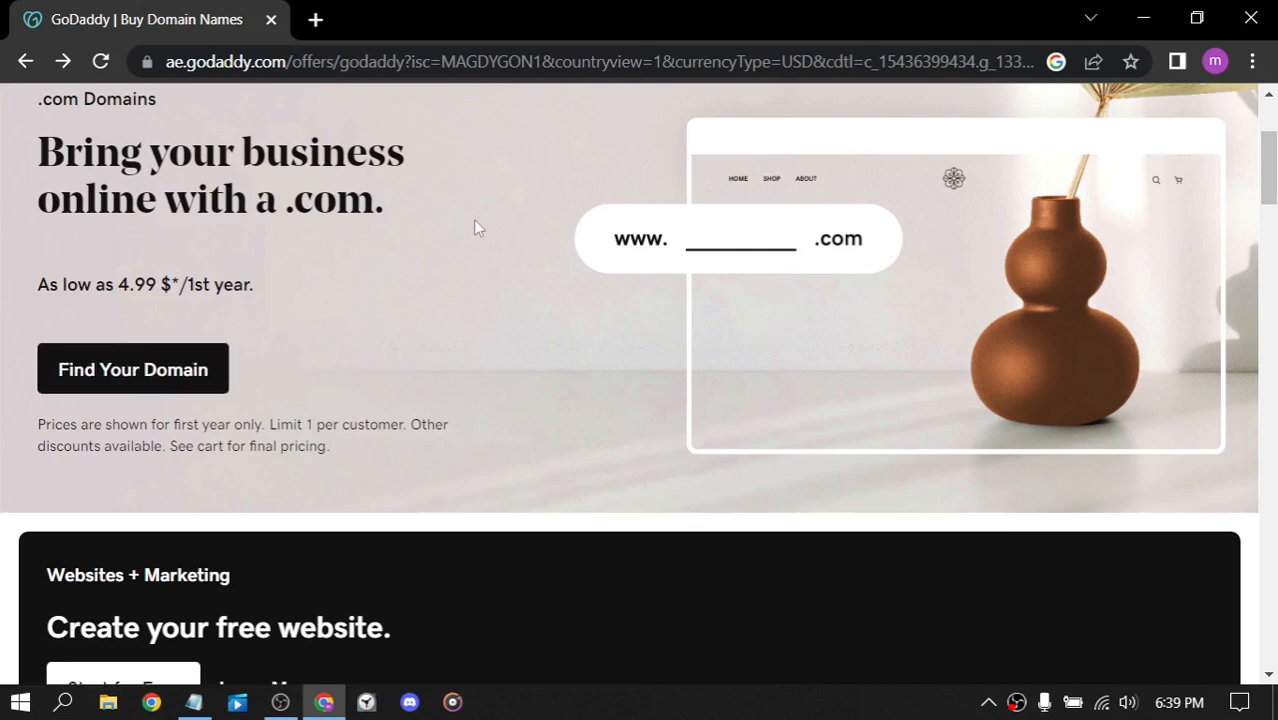
scroll(476, 226, "down", 4)
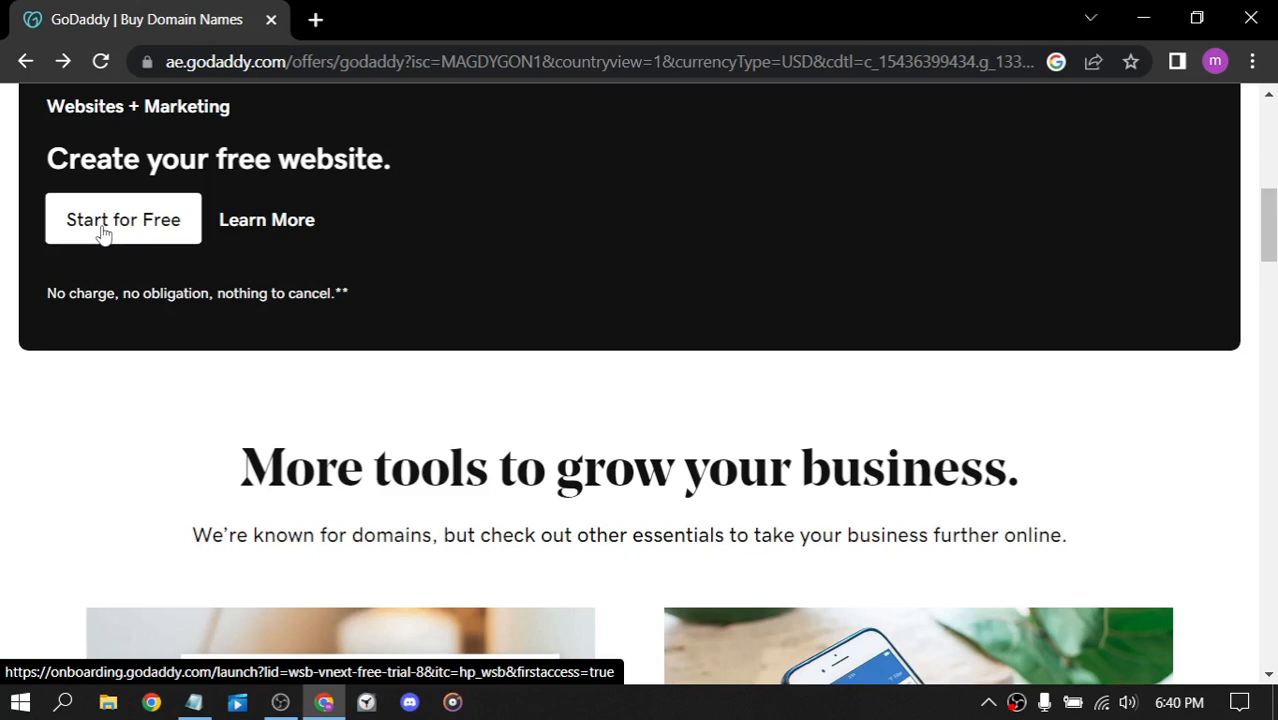
left_click(138, 224)
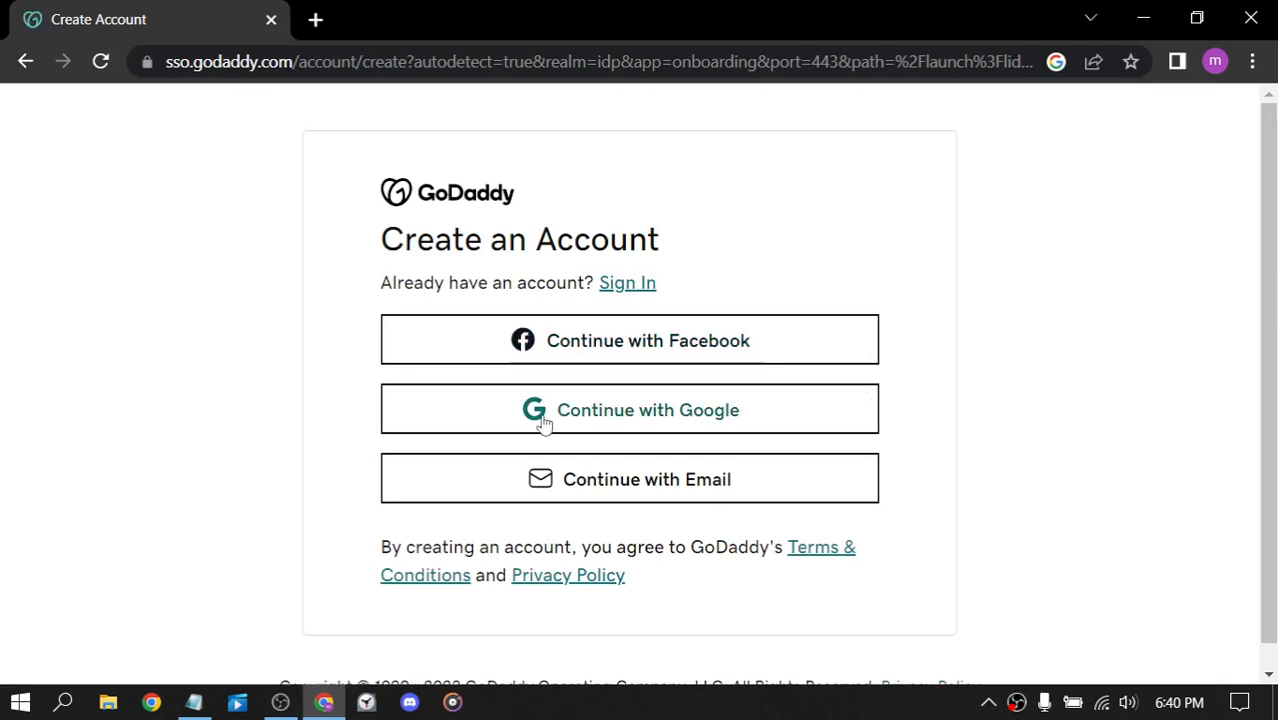
left_click(703, 395)
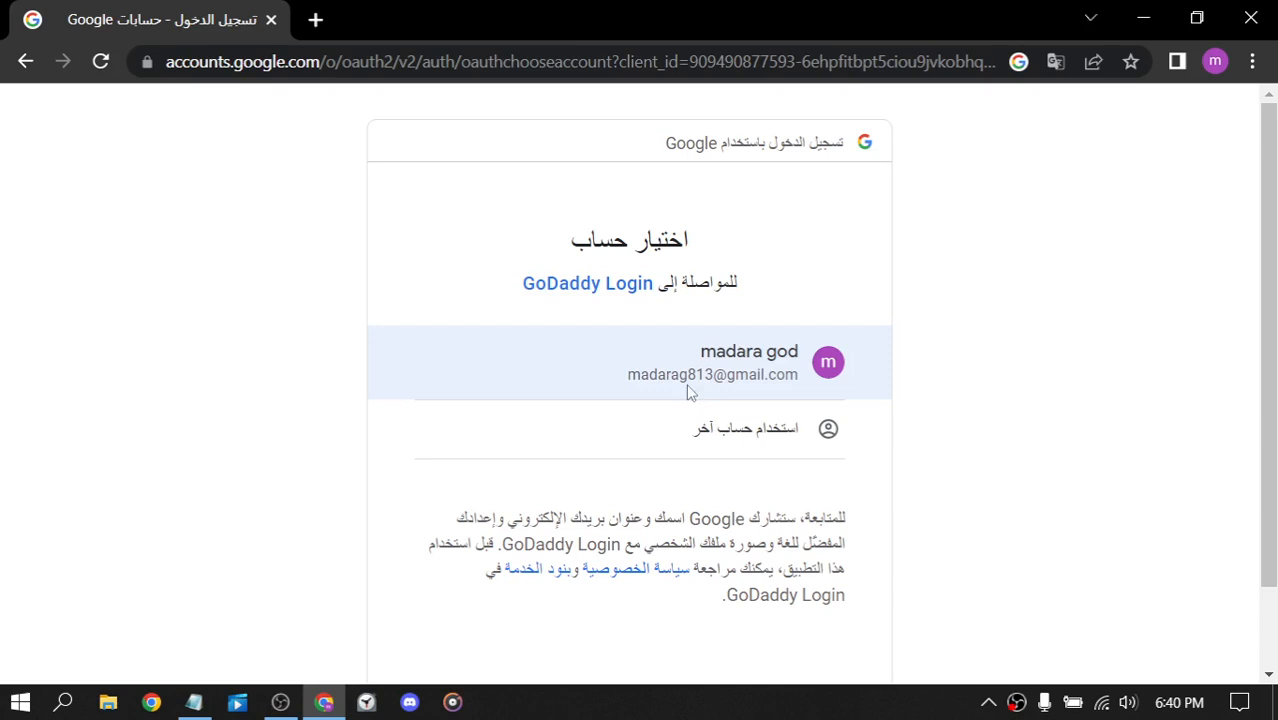
left_click(688, 394)
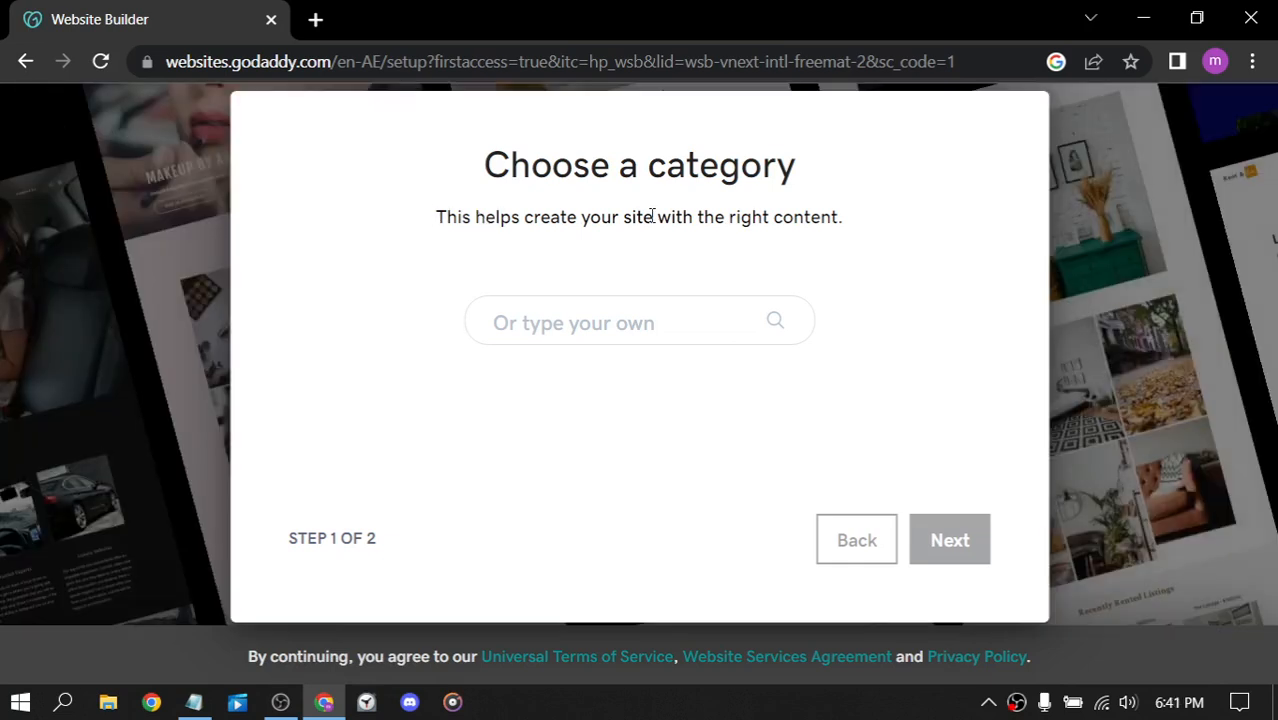
Step: Enter King as a custom website category and continue to the site name question
left_click(804, 208)
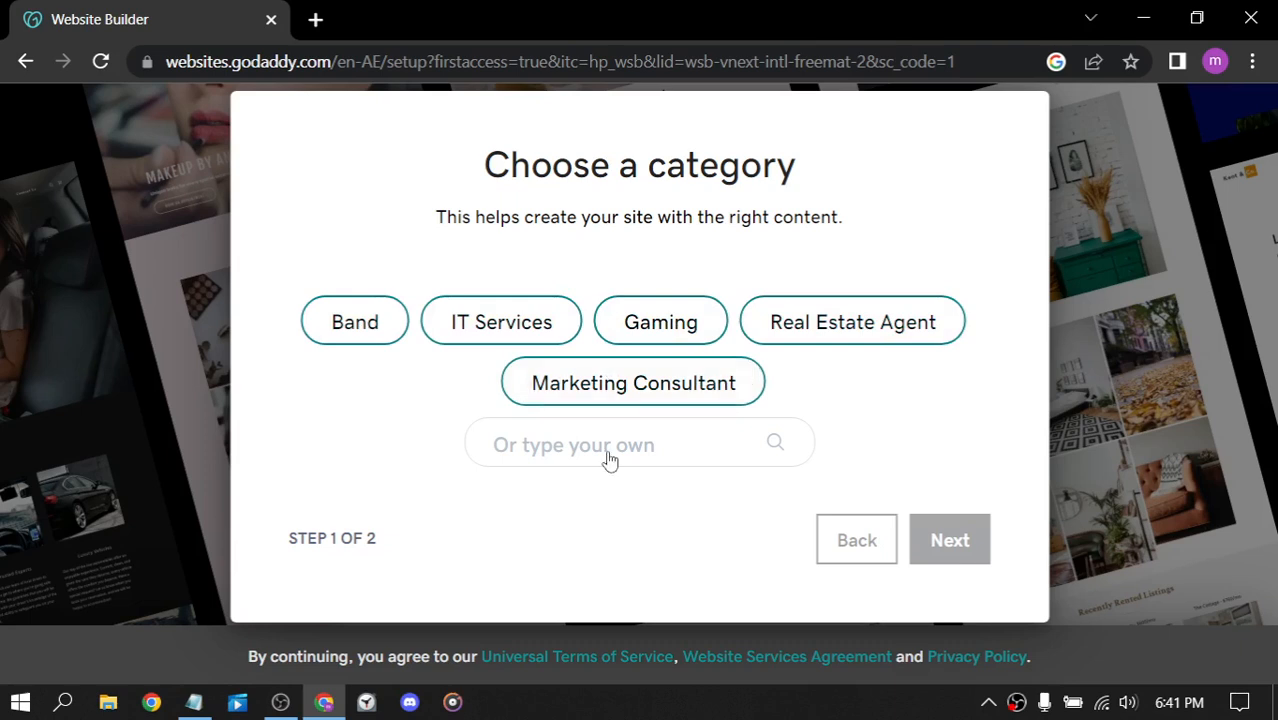
left_click(531, 448)
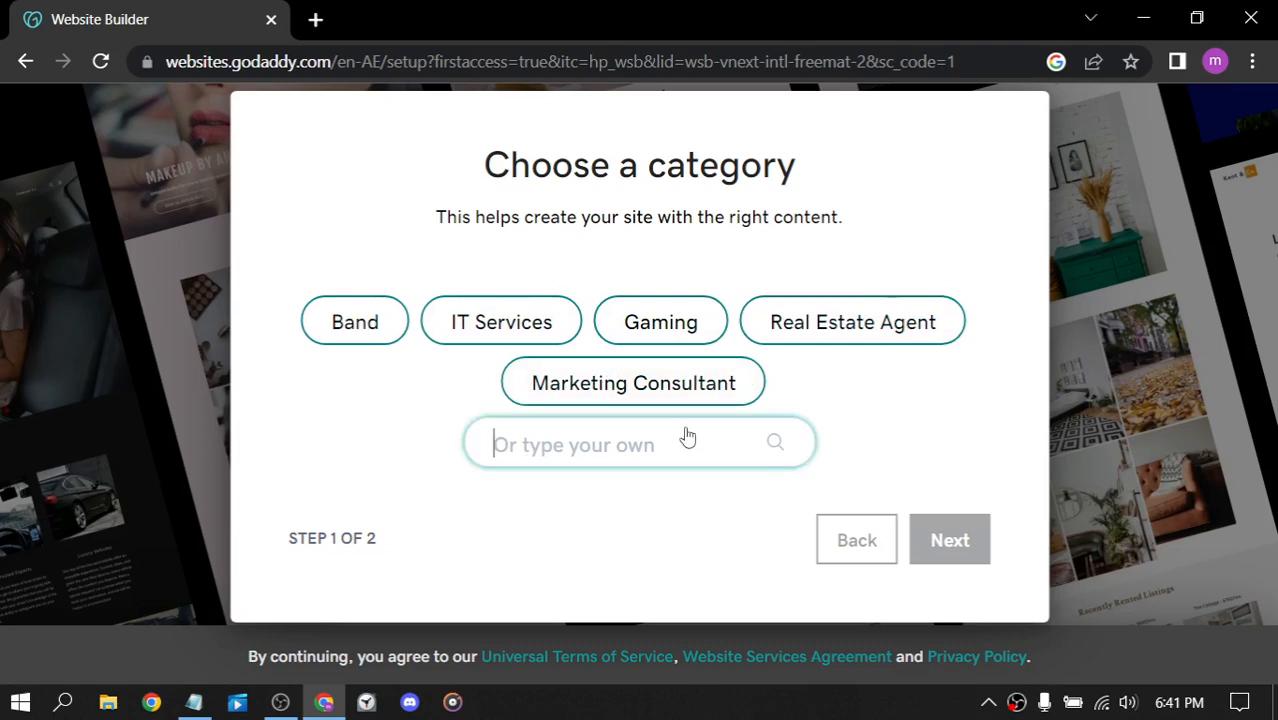
type("King")
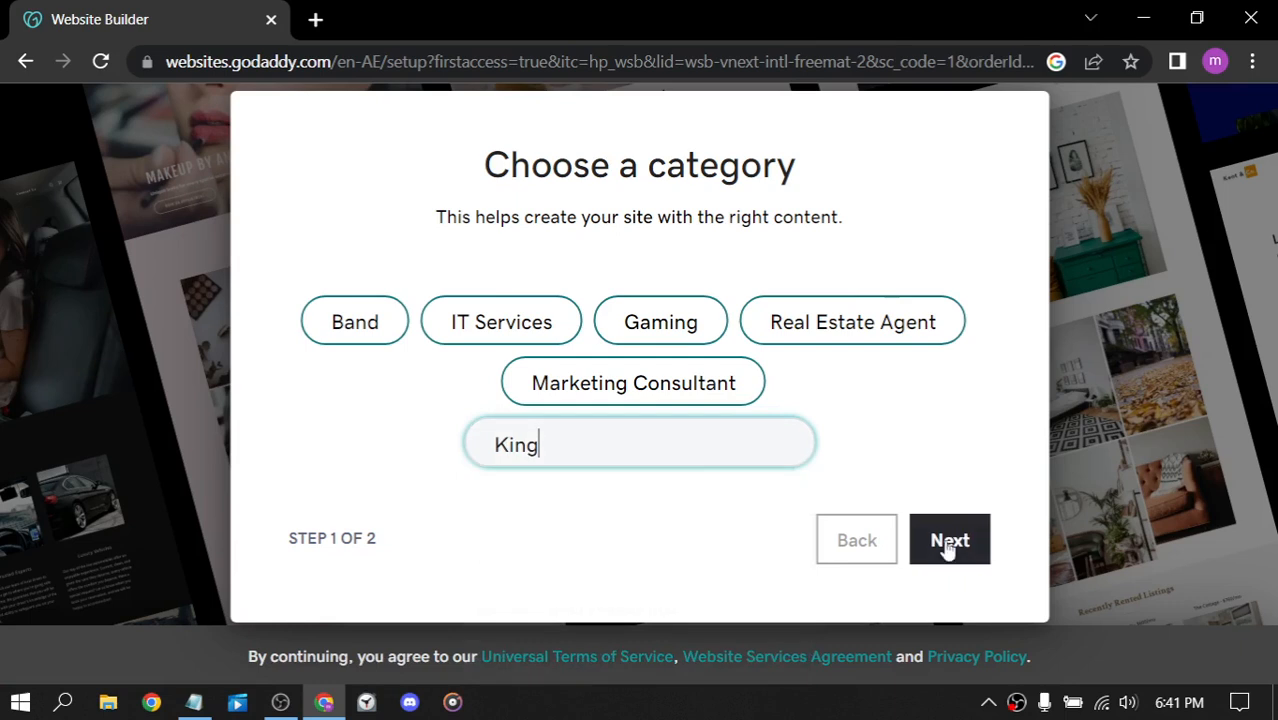
left_click(949, 546)
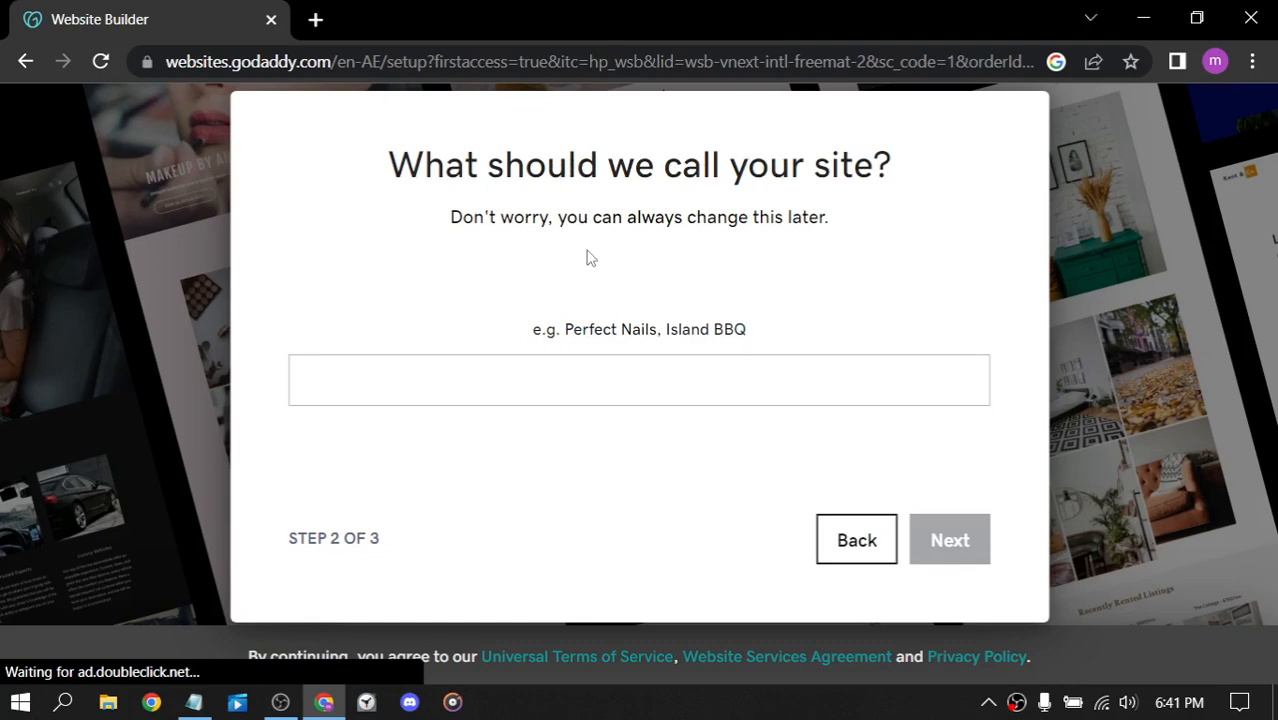
Step: Name the site Madara and continue to the website editor
mouse_move(388, 165)
left_mouse_down()
mouse_move(893, 147)
mouse_move(375, 160)
left_mouse_up()
left_click(893, 147)
left_click(452, 227)
left_click_drag(452, 227, 716, 224)
left_click(716, 216)
left_click(609, 386)
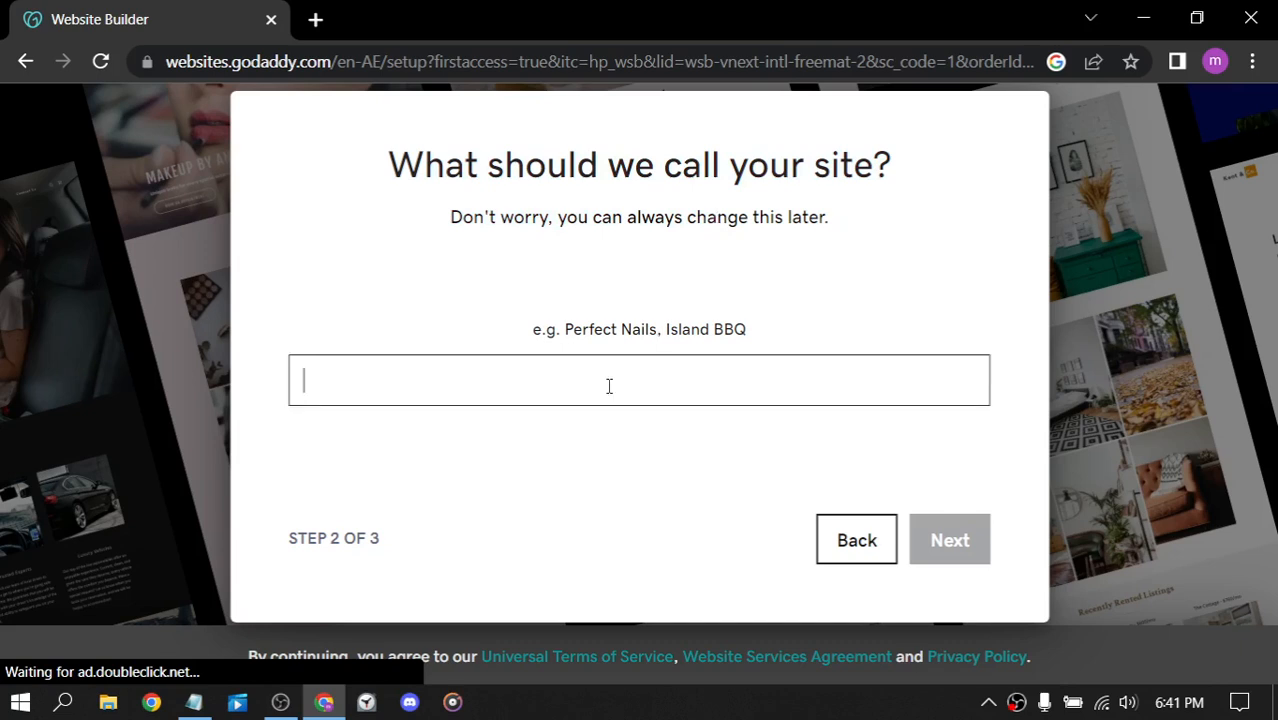
type("Mad")
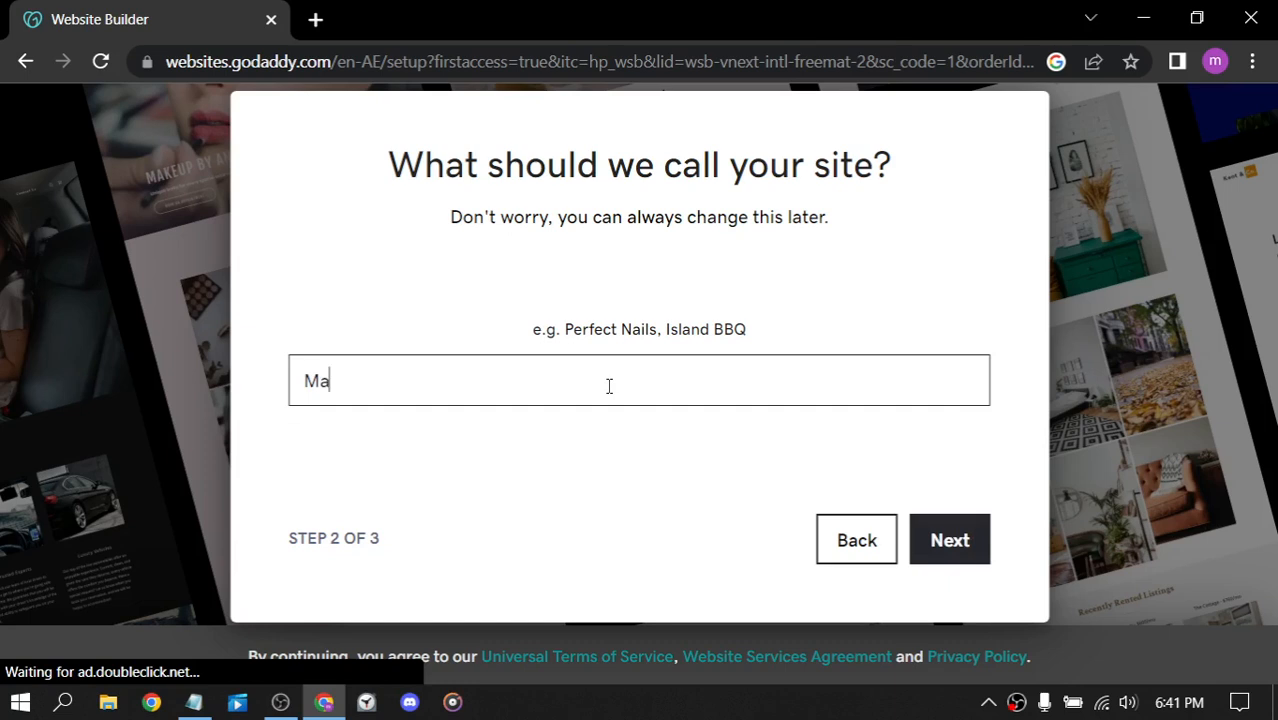
type("ara")
left_click(972, 550)
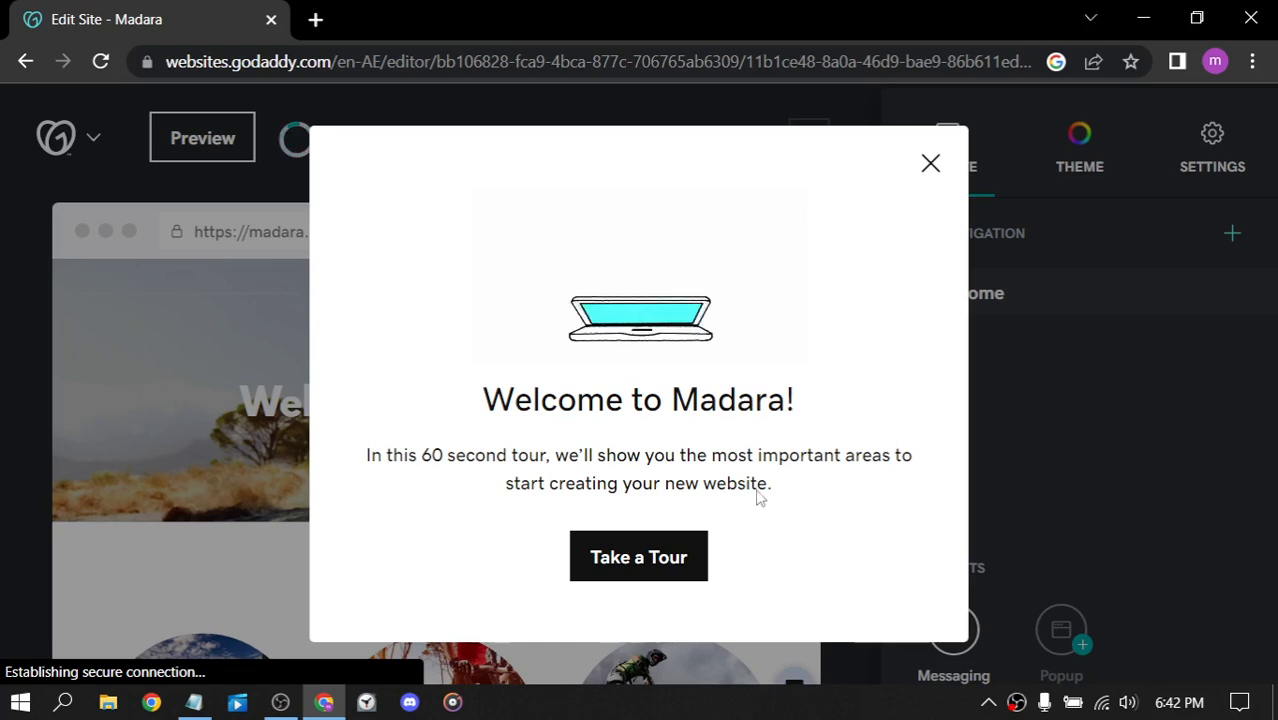
Step: Go through the four-part introductory tour of the website editor and dismiss the Next Steps hint
left_click_drag(364, 456, 437, 460)
left_click_drag(607, 459, 907, 482)
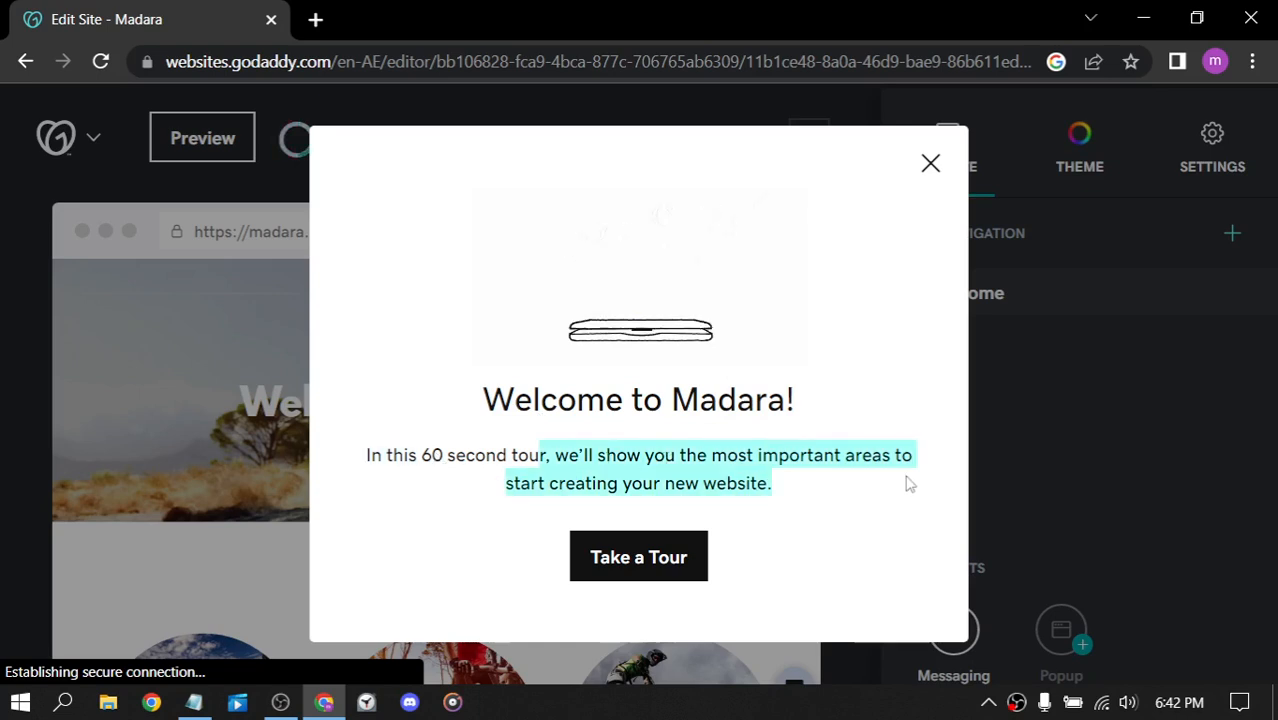
left_click(590, 485)
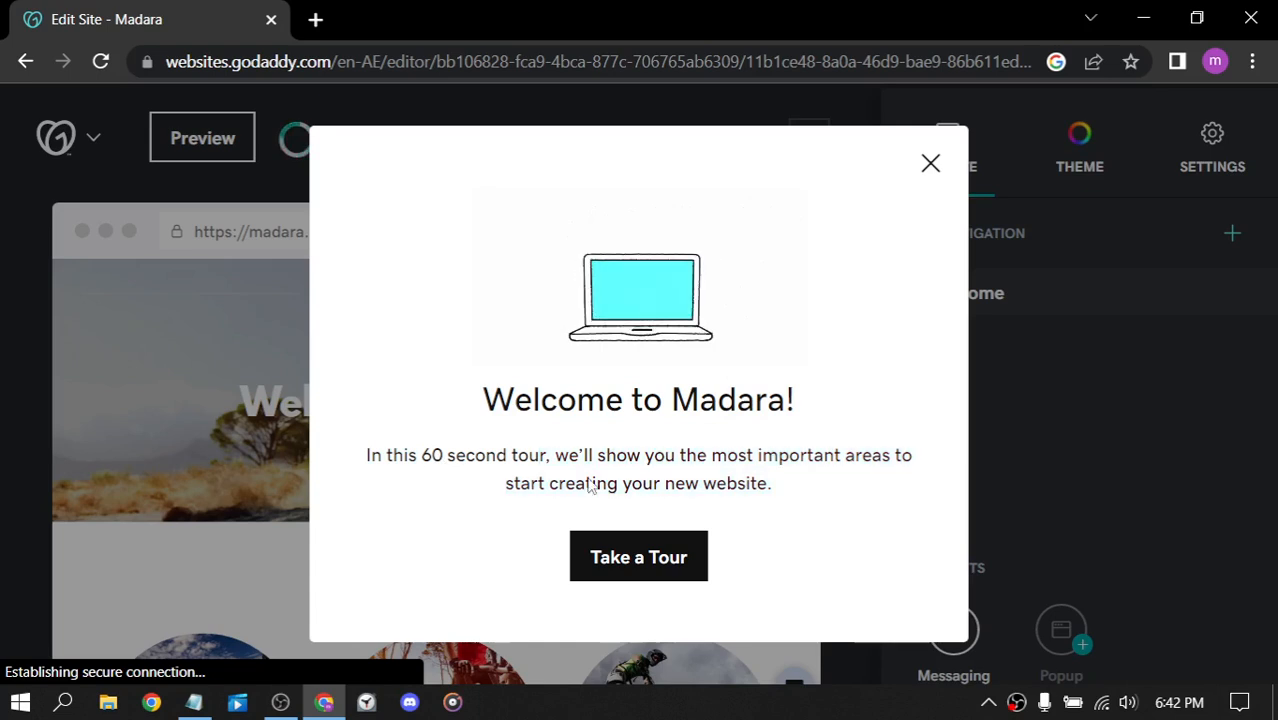
left_click(664, 563)
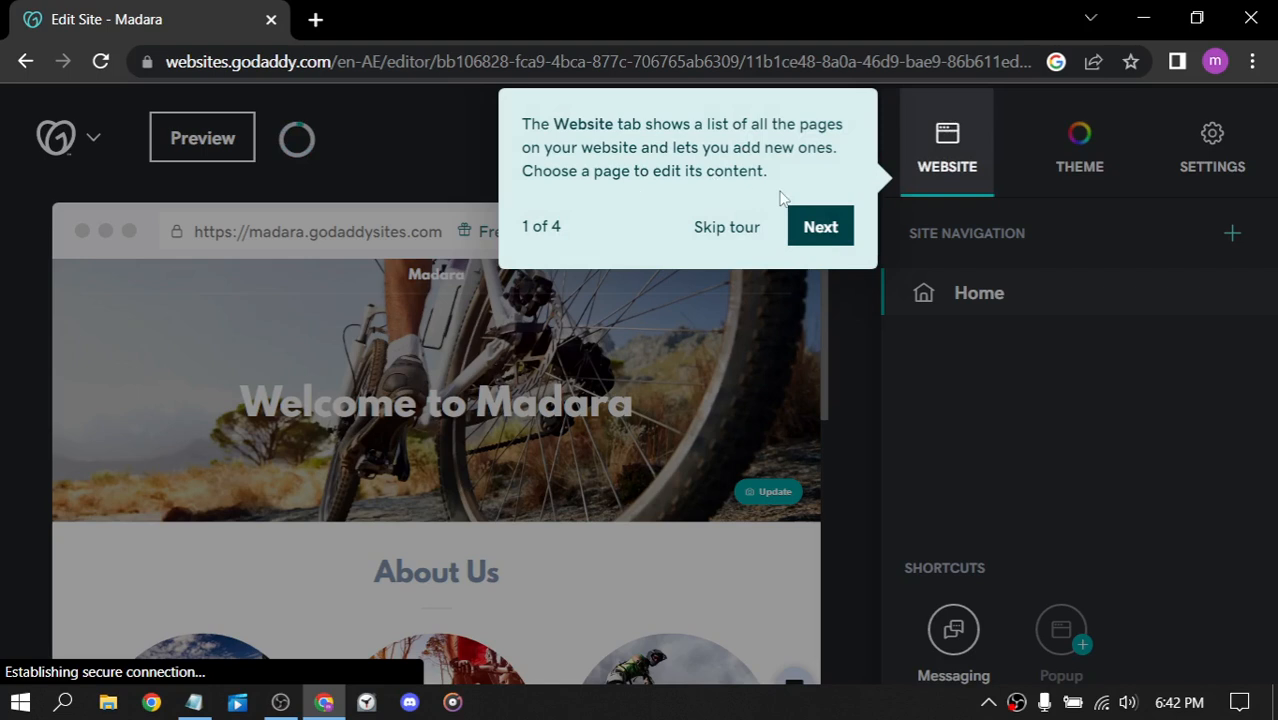
left_click(821, 228)
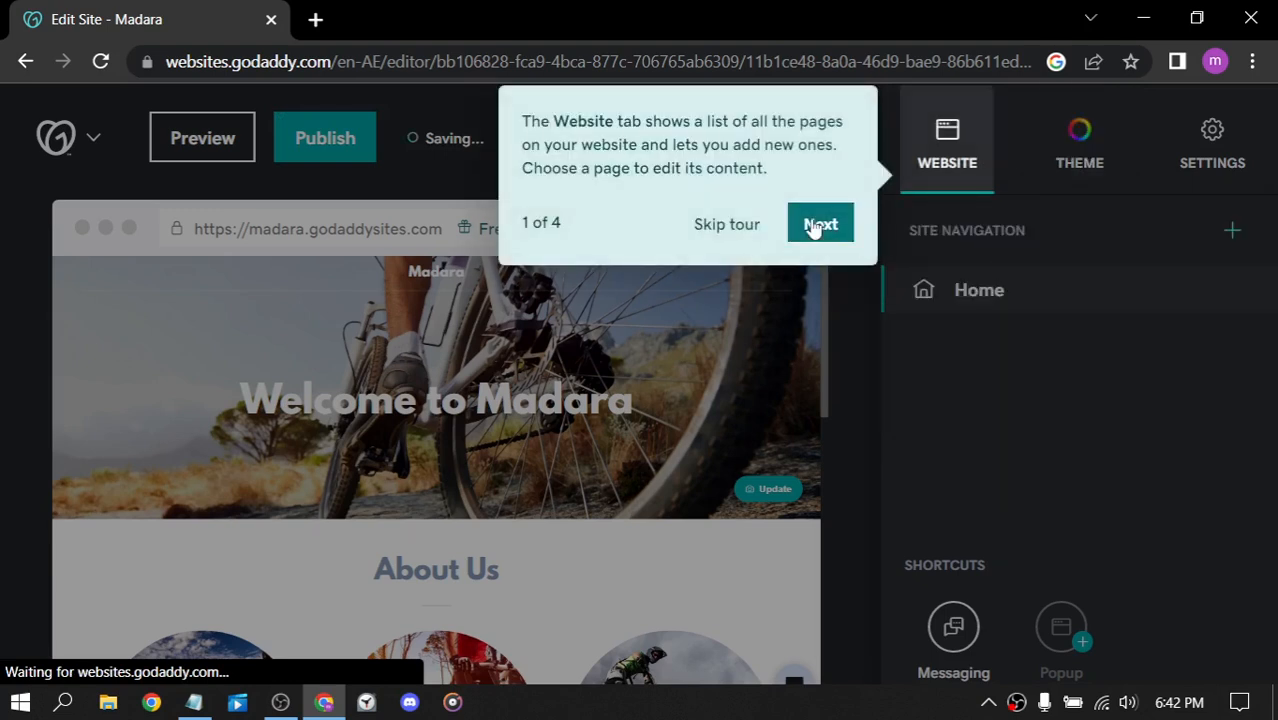
left_click(818, 226)
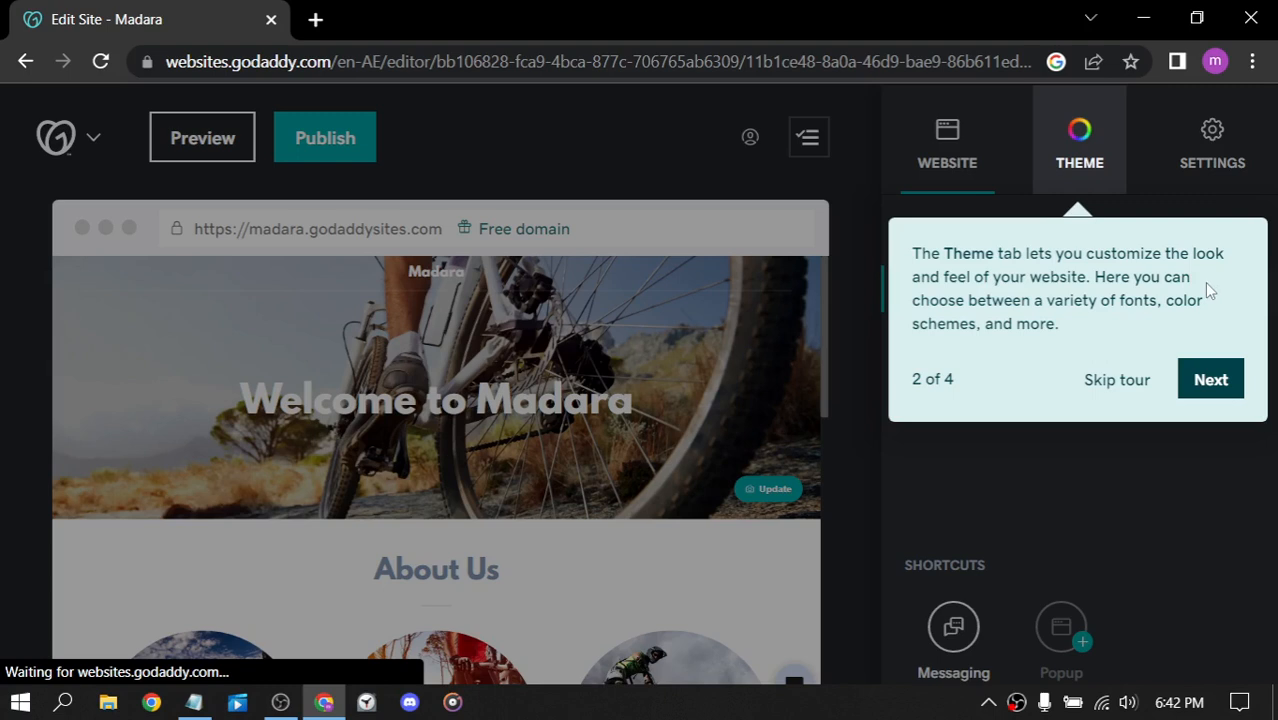
left_click(1215, 370)
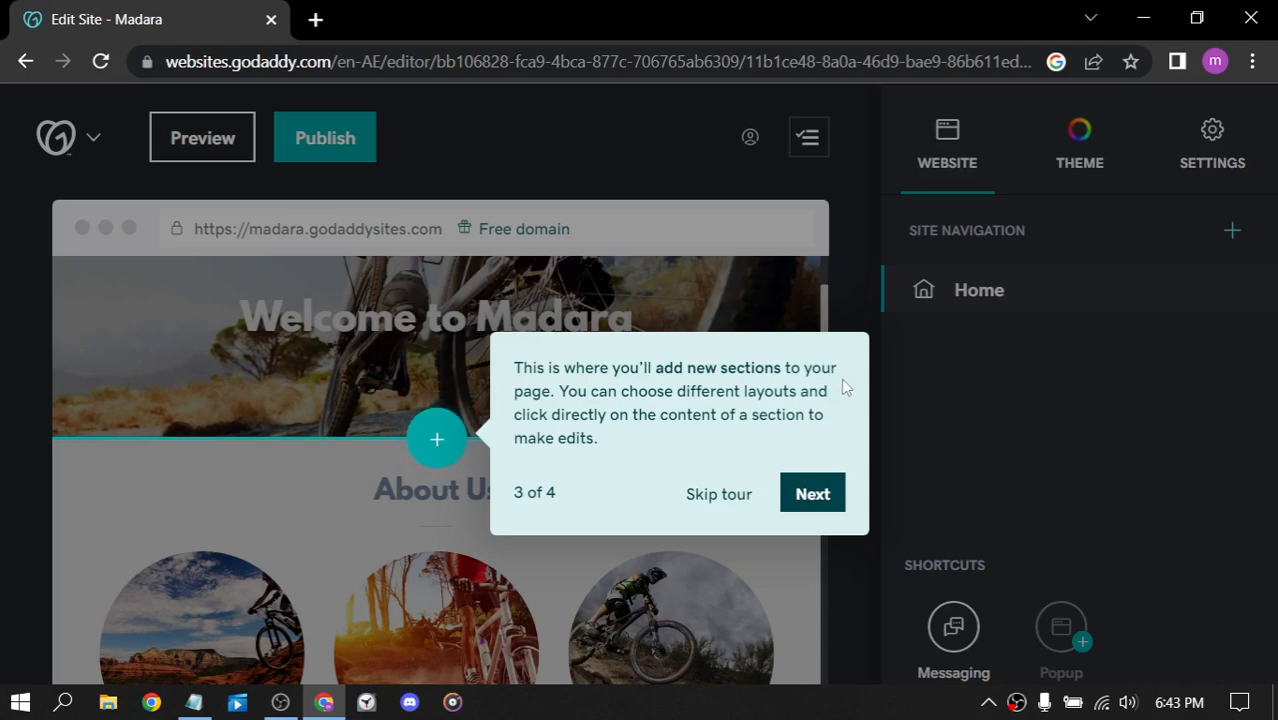
left_click(812, 494)
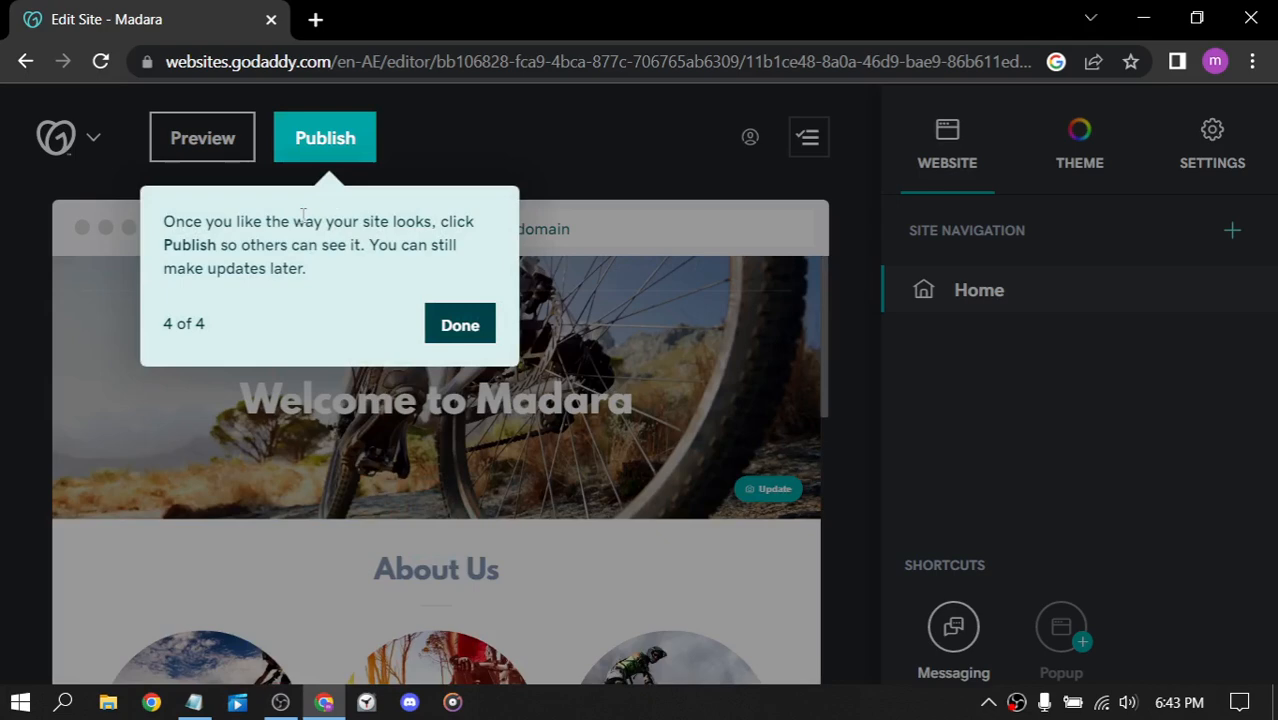
left_click(484, 336)
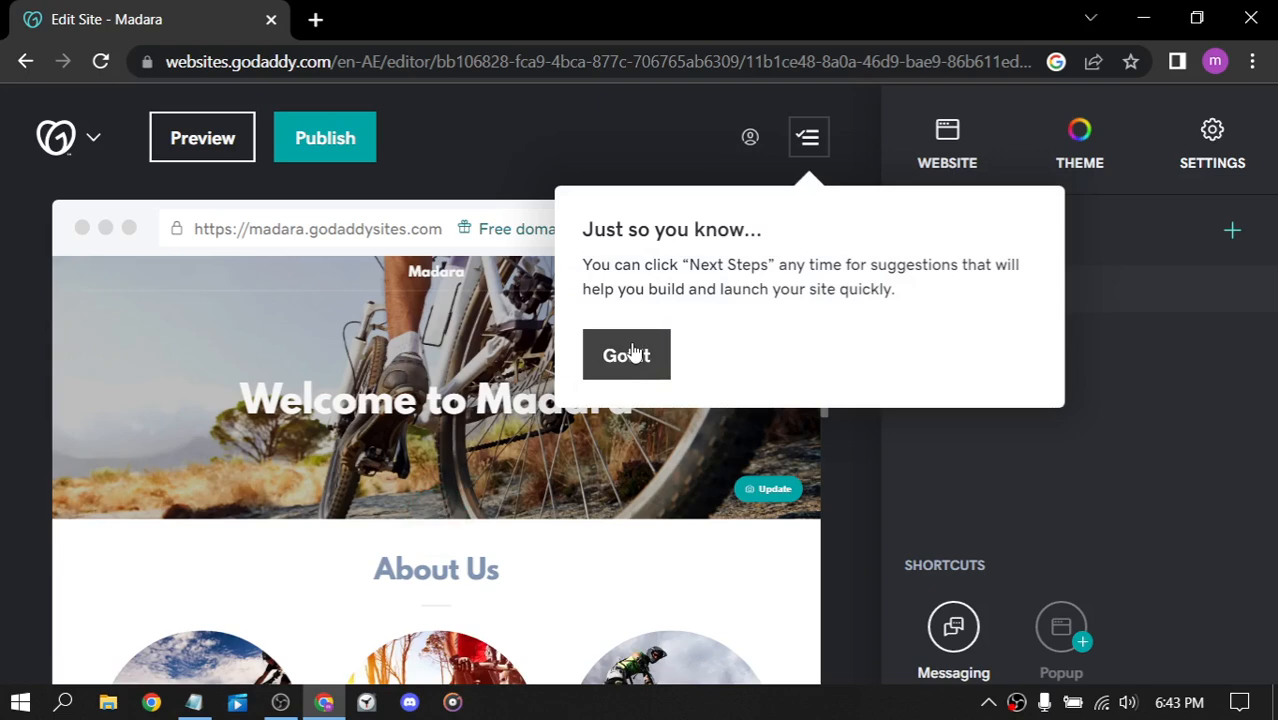
left_click(631, 350)
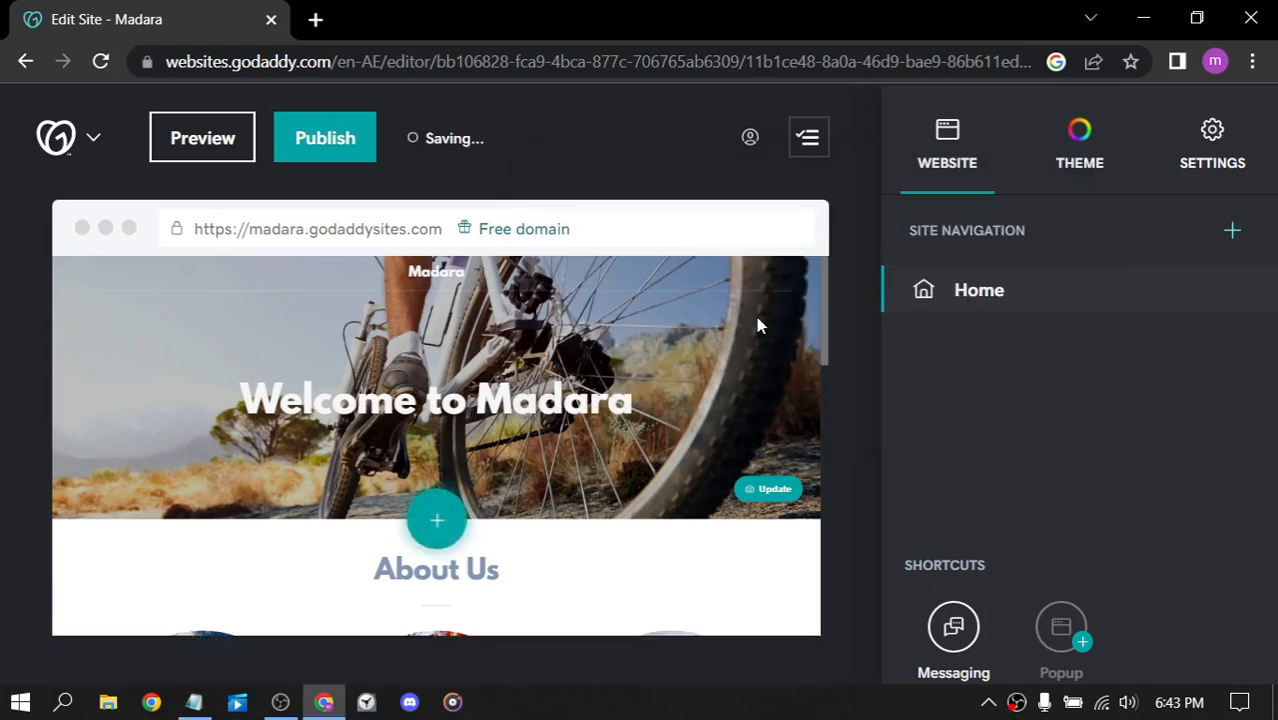
Step: Look through the Home page's sections from the header down to the footer and return to the header
scroll(430, 440, "down", 3)
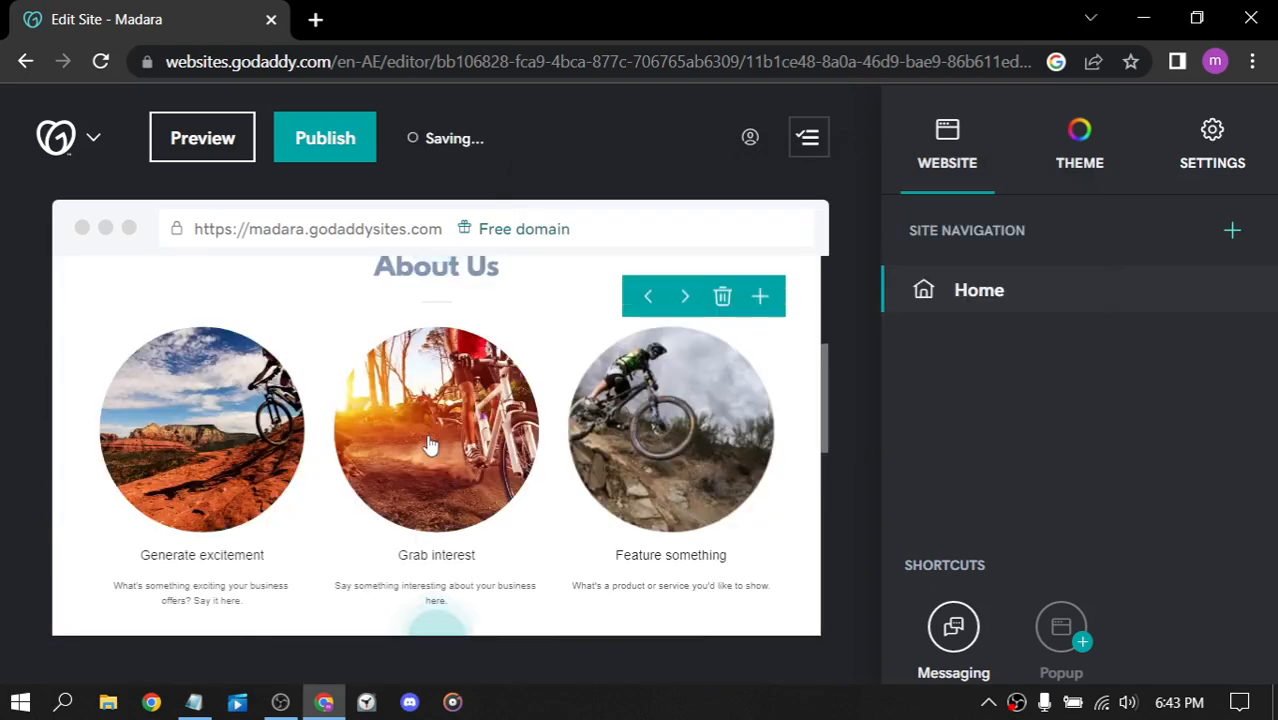
scroll(430, 437, "down", 1)
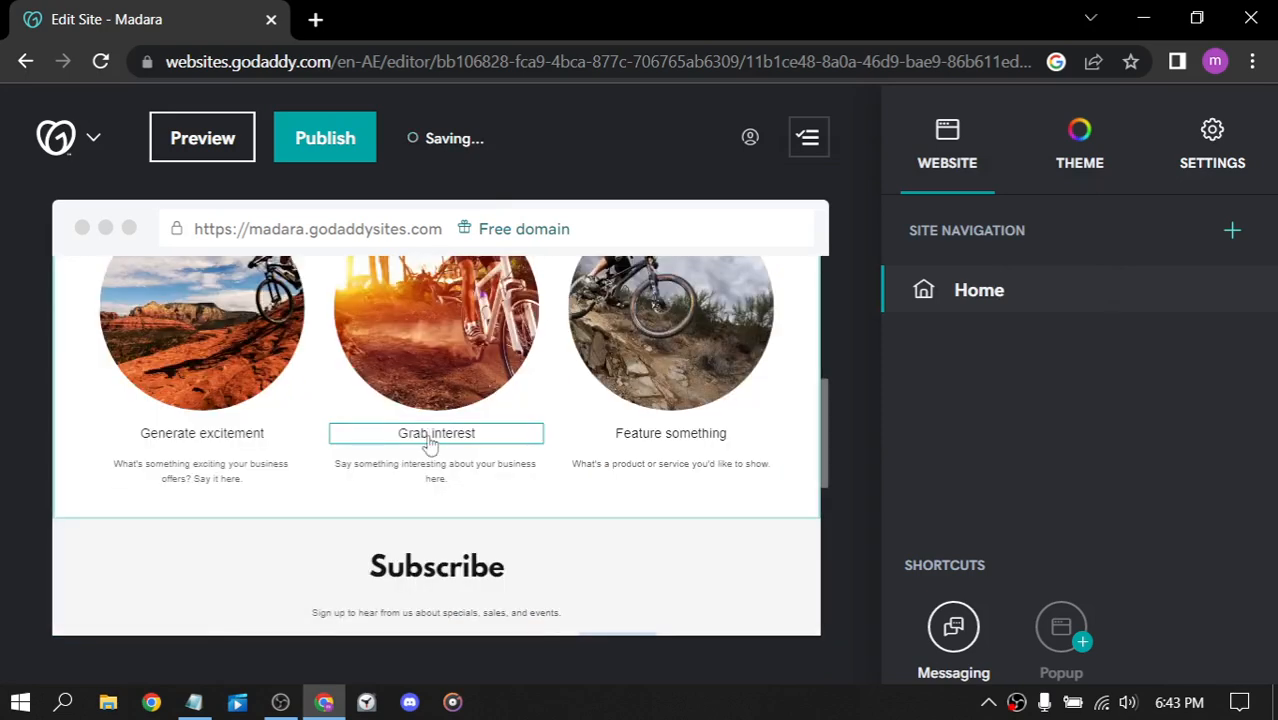
scroll(430, 445, "down", 5)
scroll(430, 444, "down", 2)
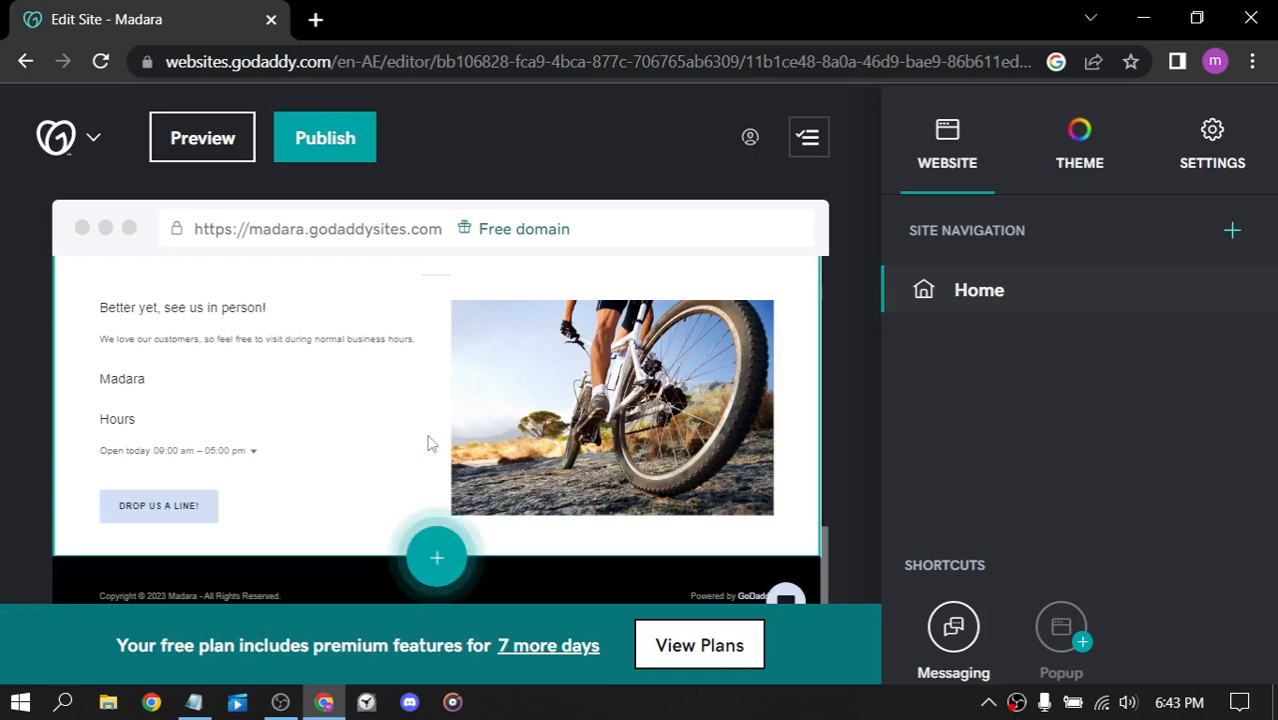
scroll(428, 444, "up", 5)
scroll(428, 437, "up", 2)
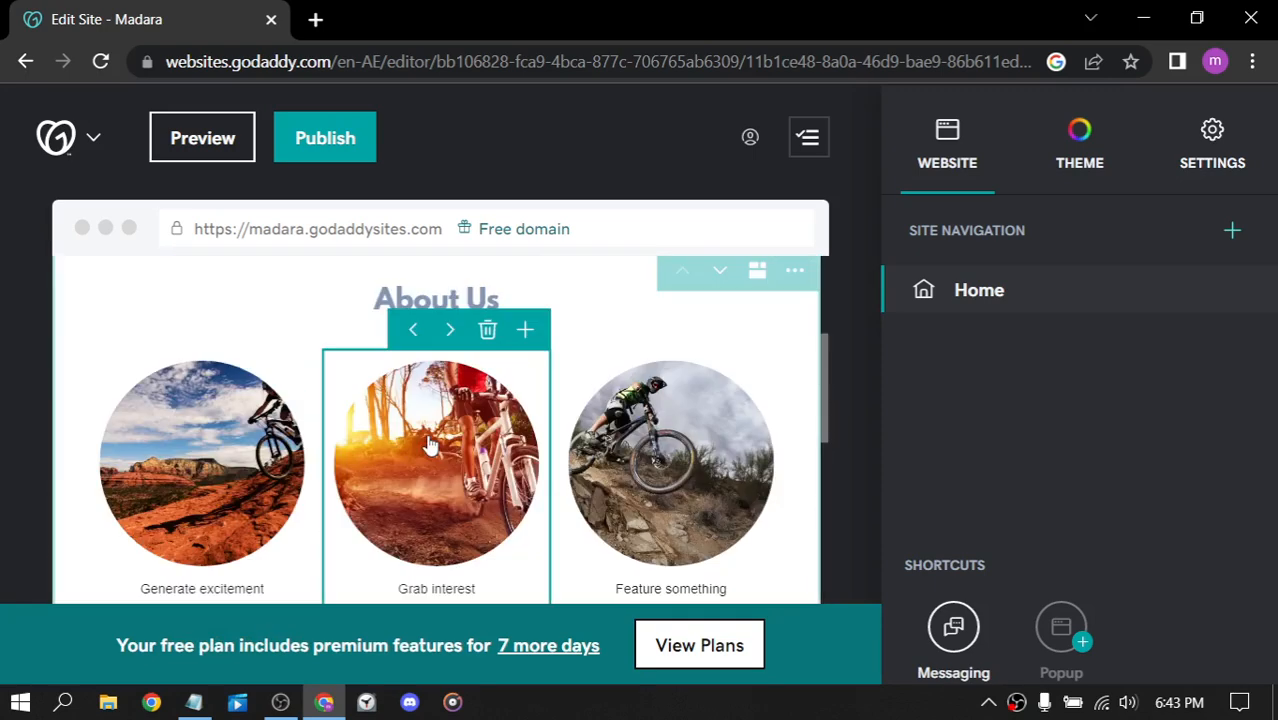
scroll(428, 444, "up", 3)
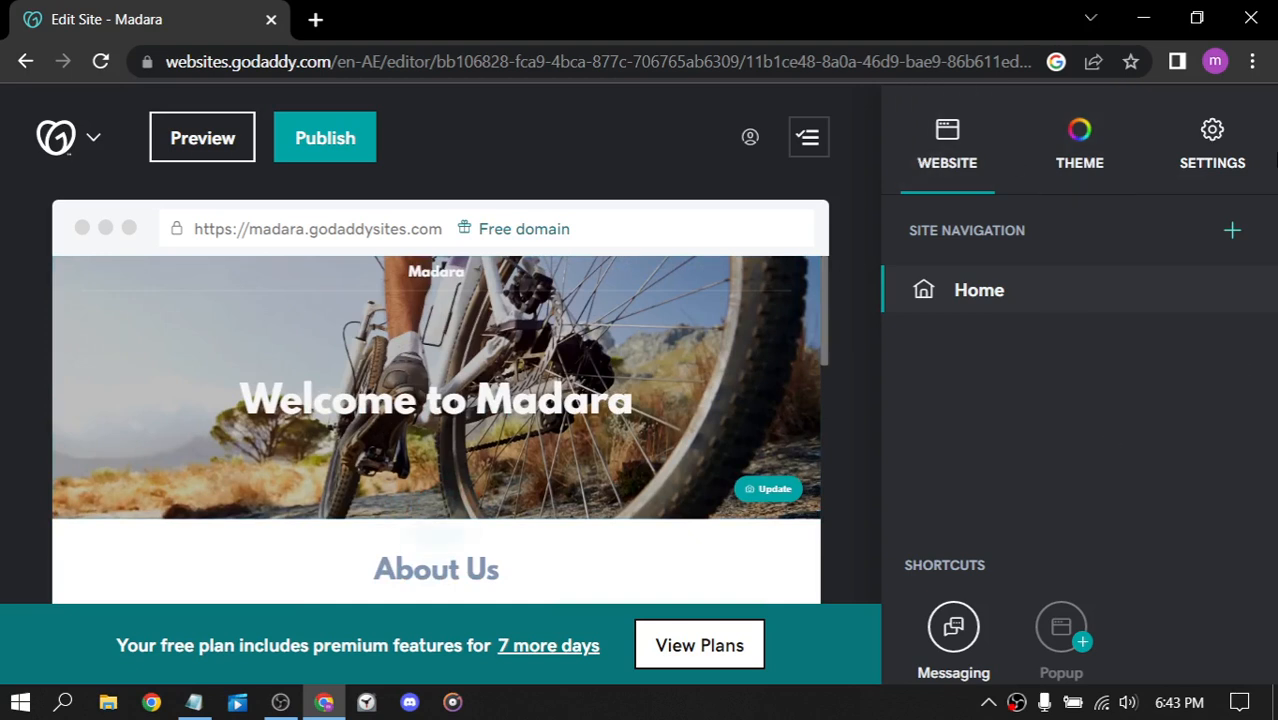
Step: Open the site settings and review the domain, site profile, and analytics and tracking options
left_click(1225, 142)
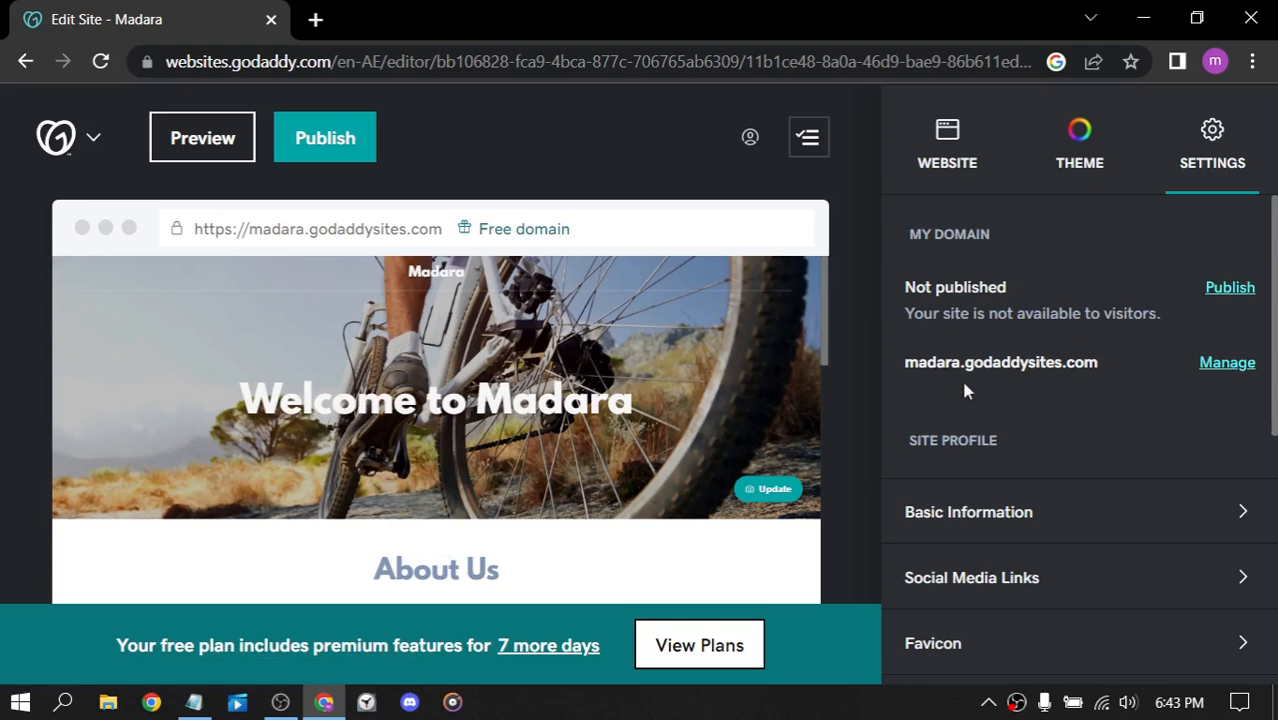
left_click_drag(1057, 362, 943, 362)
left_click(1046, 338)
scroll(1046, 338, "down", 2)
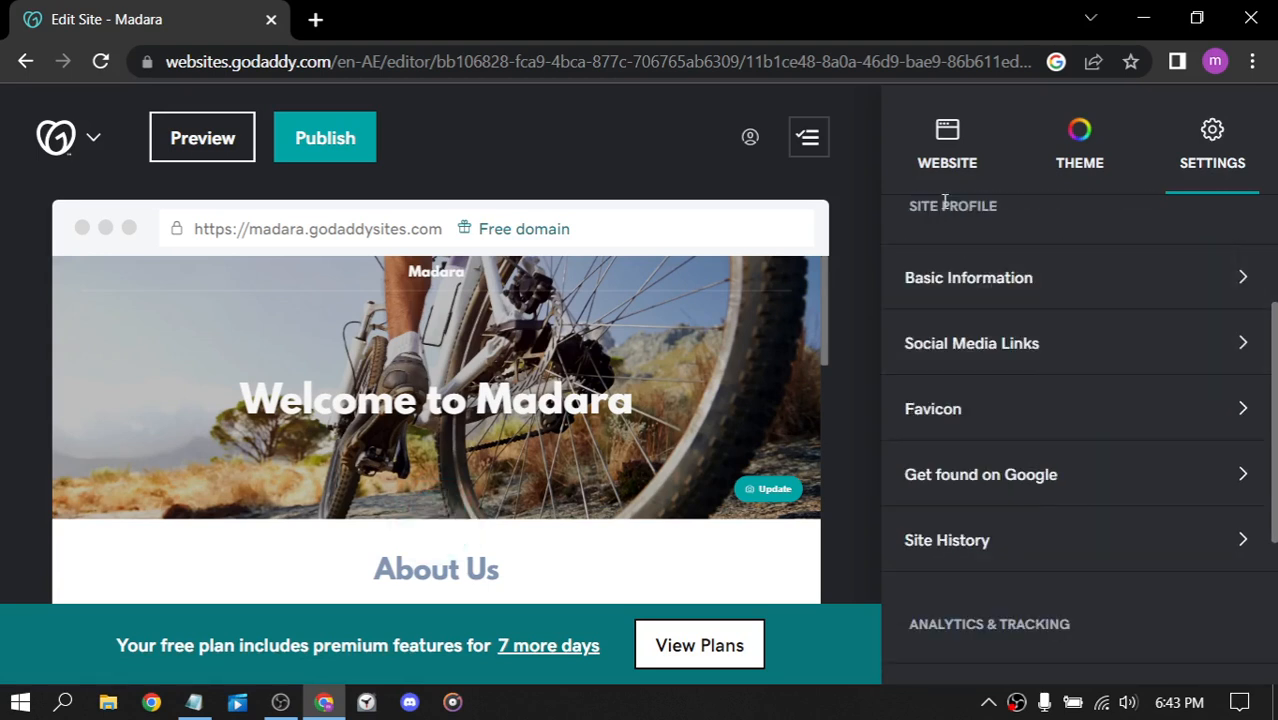
scroll(1031, 346, "down", 3)
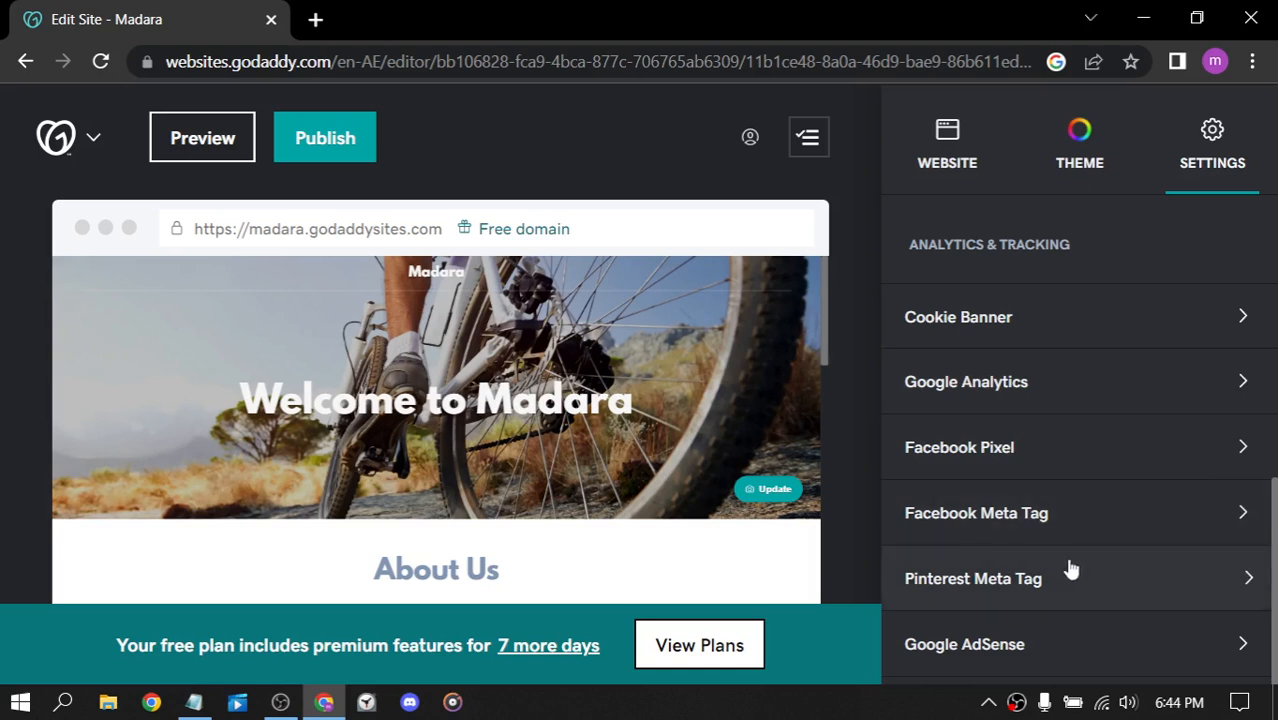
scroll(938, 625, "up", 3)
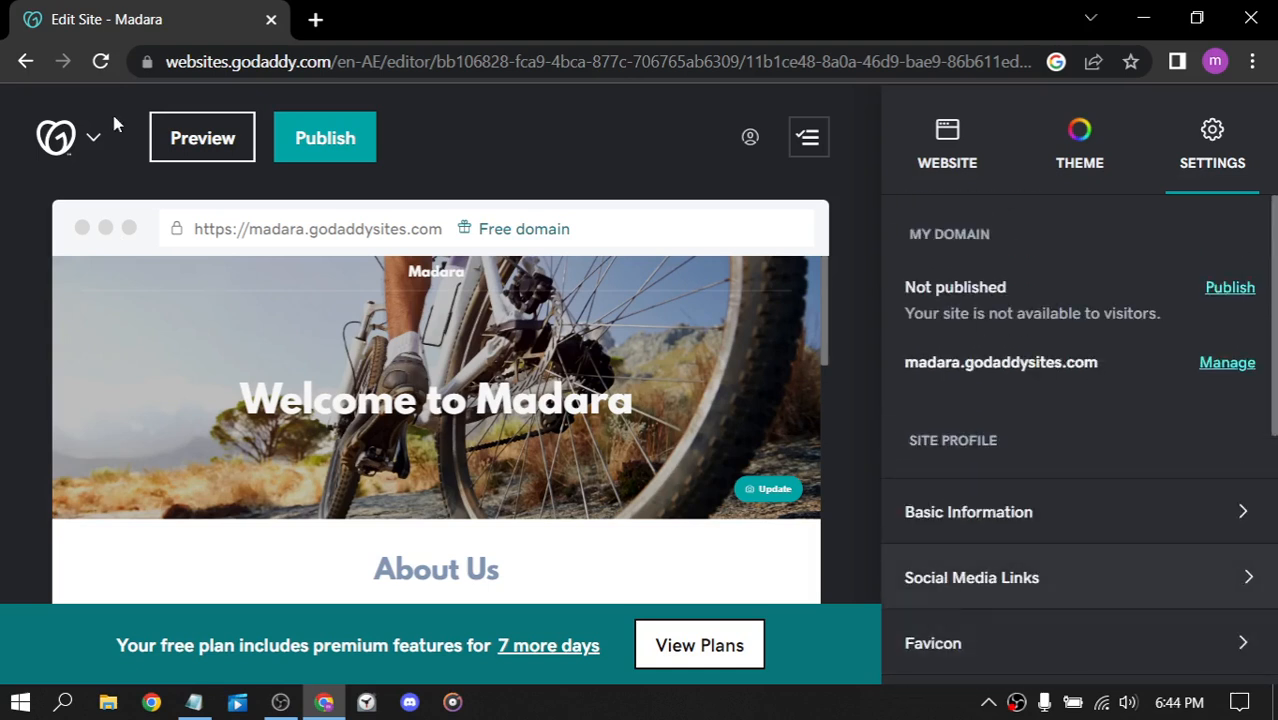
Step: Look at the editor's main menu options and the web design service page, and return to the editor
left_click(94, 137)
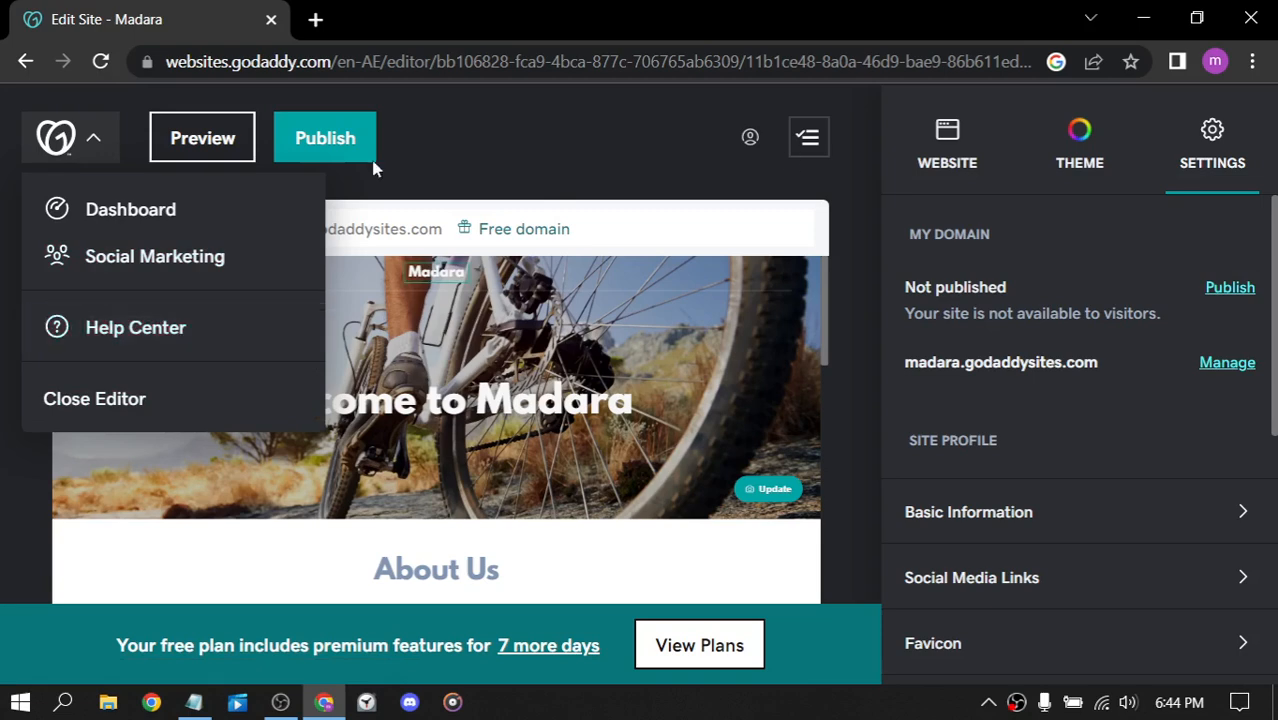
left_click(751, 139)
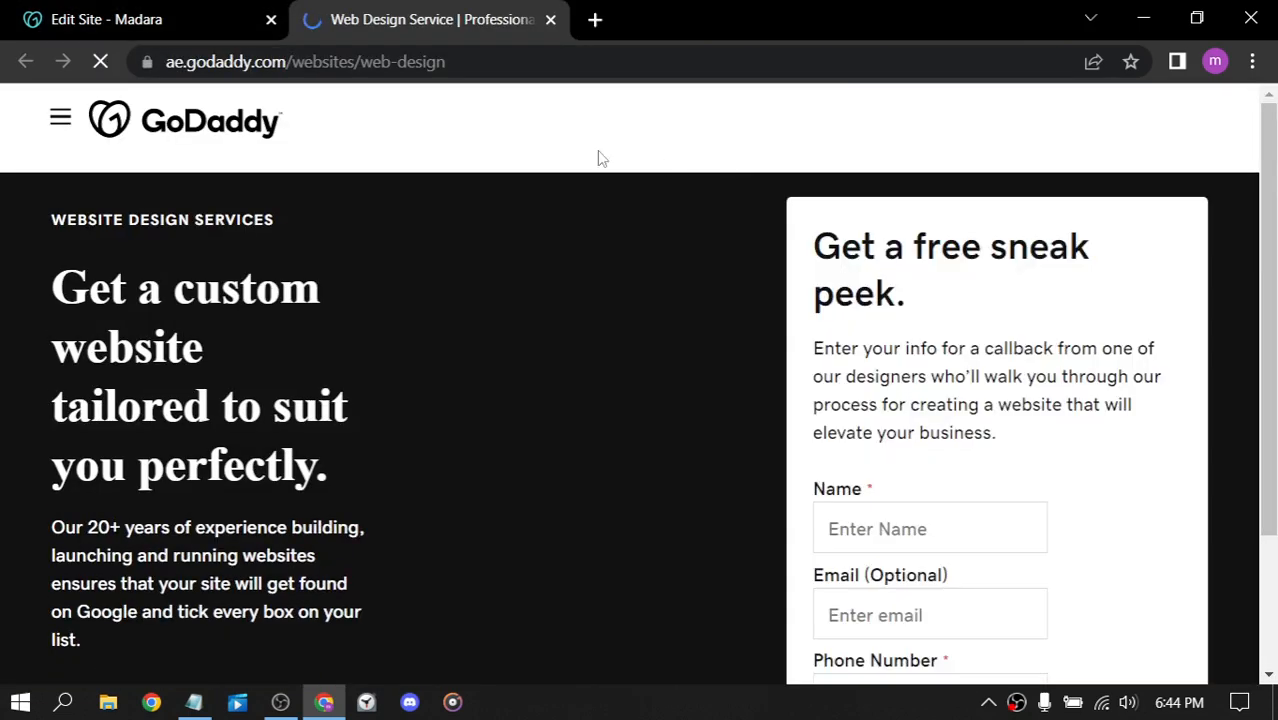
left_click(550, 19)
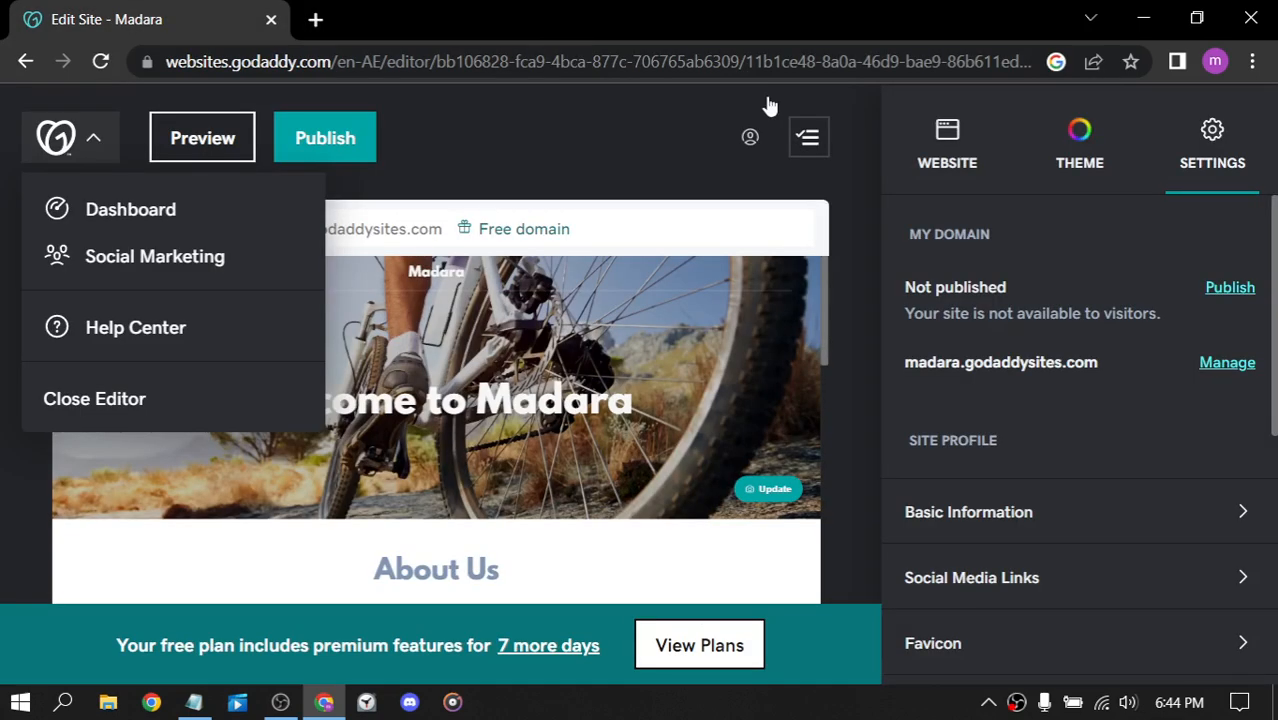
left_click(749, 139)
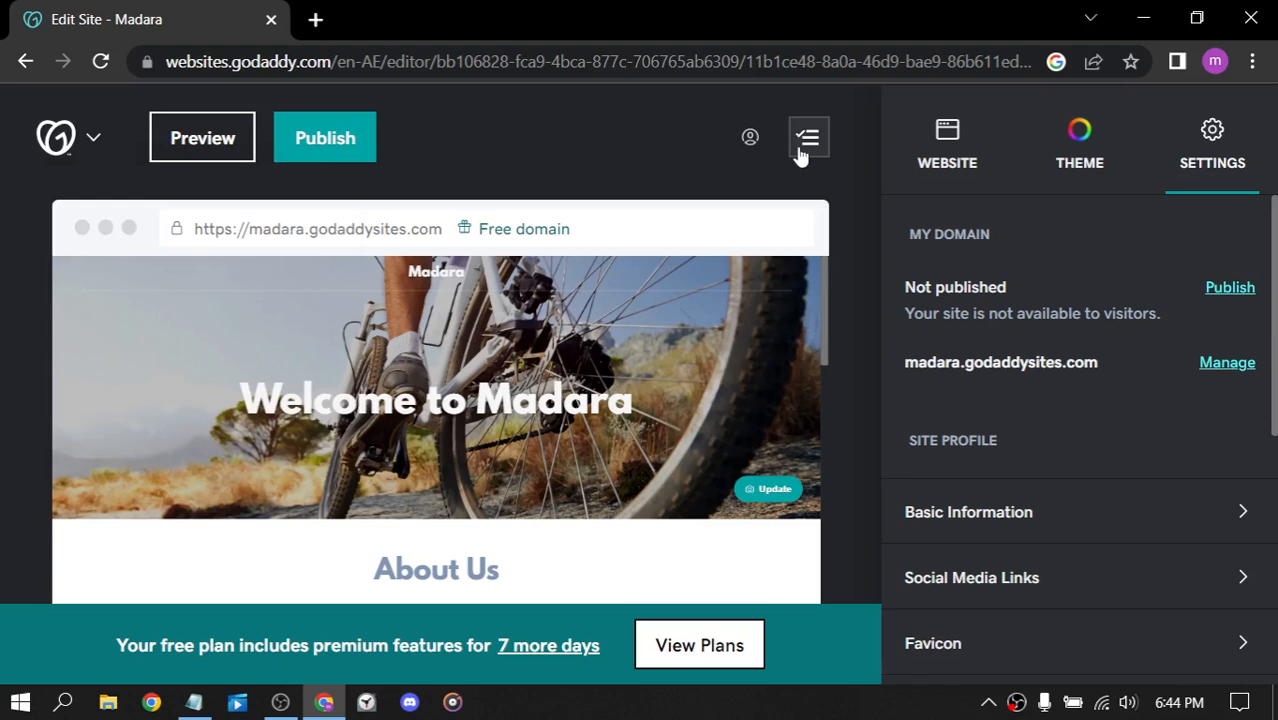
Step: Open the Madara site dashboard and review the website setup checklist down to the custom domain task
left_click(88, 139)
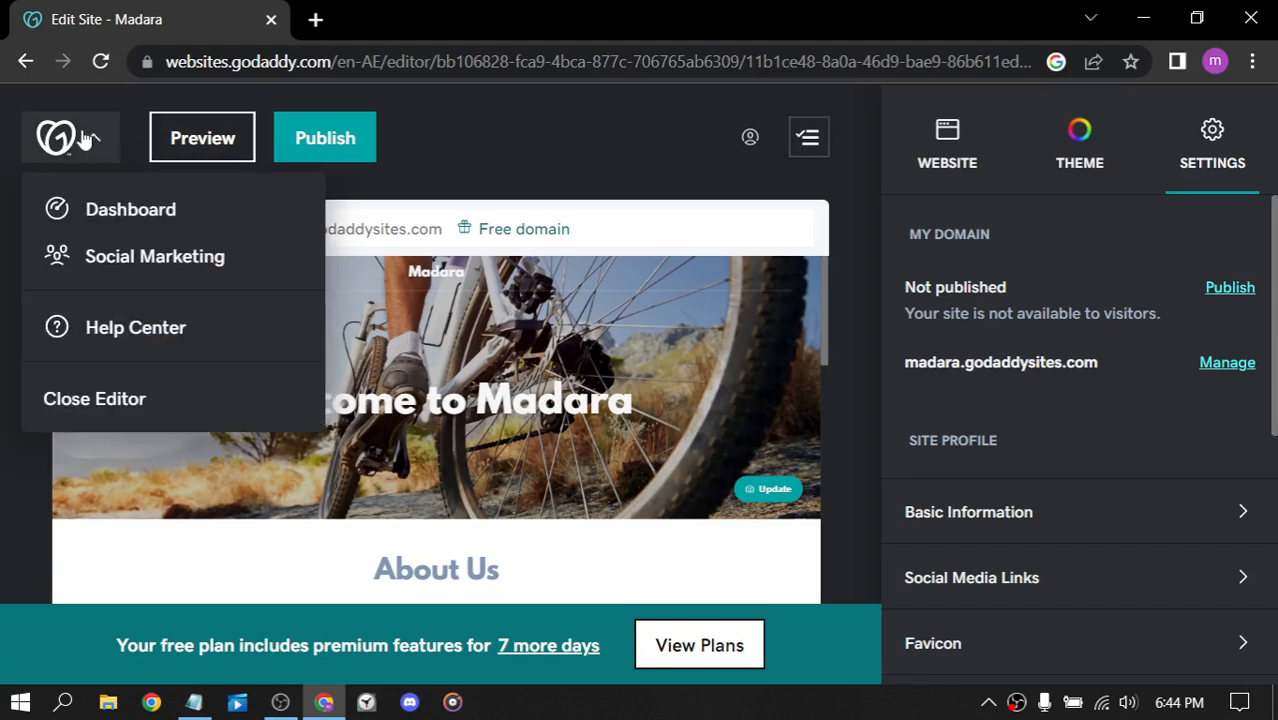
left_click(118, 207)
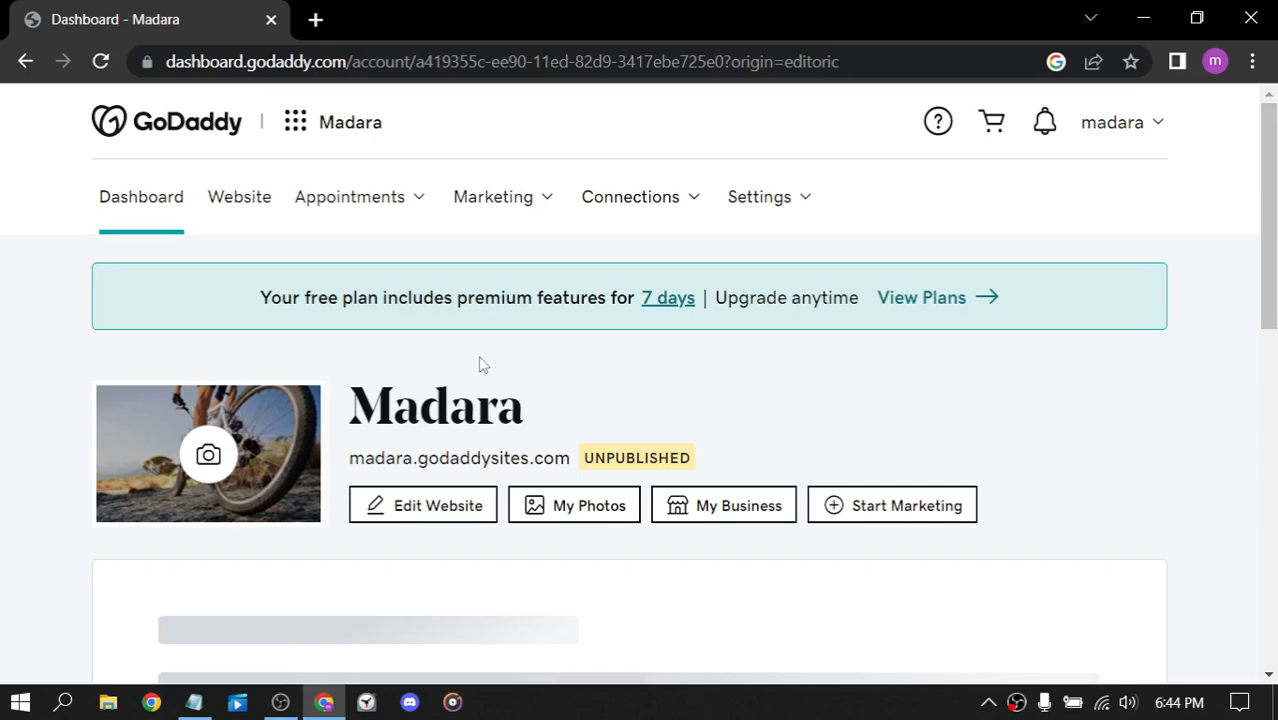
scroll(772, 344, "down", 1)
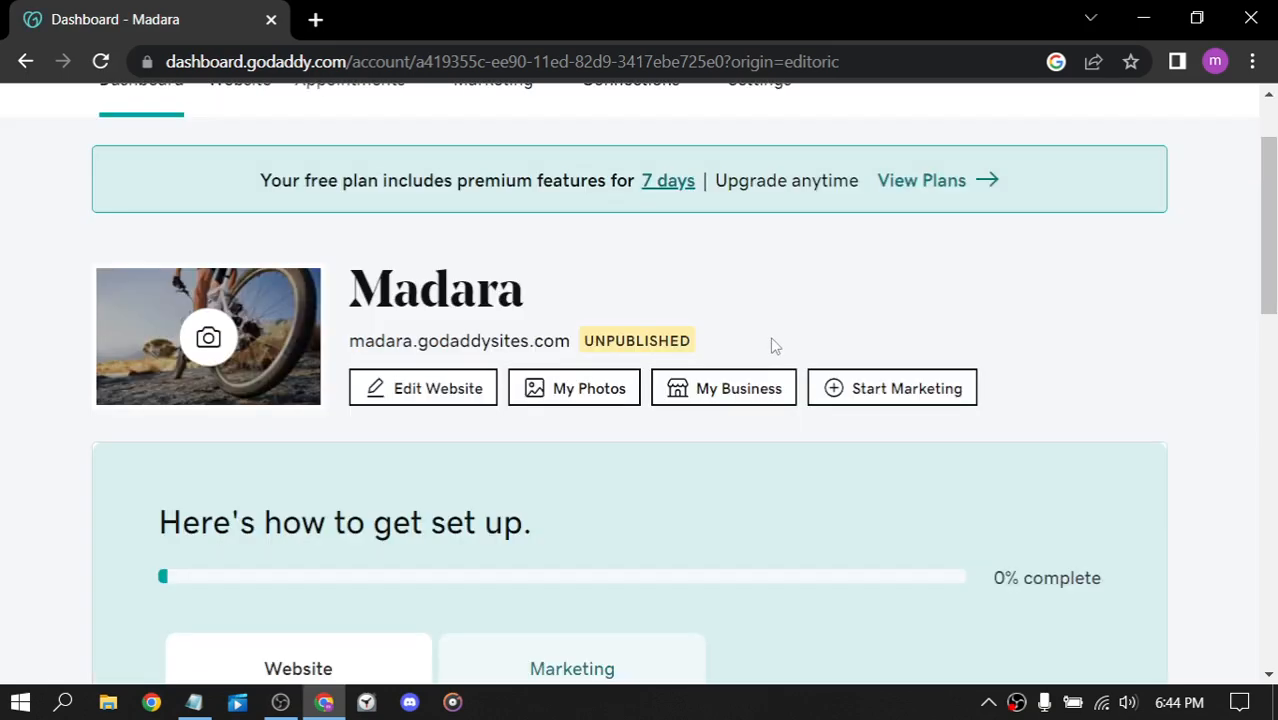
scroll(772, 344, "up", 1)
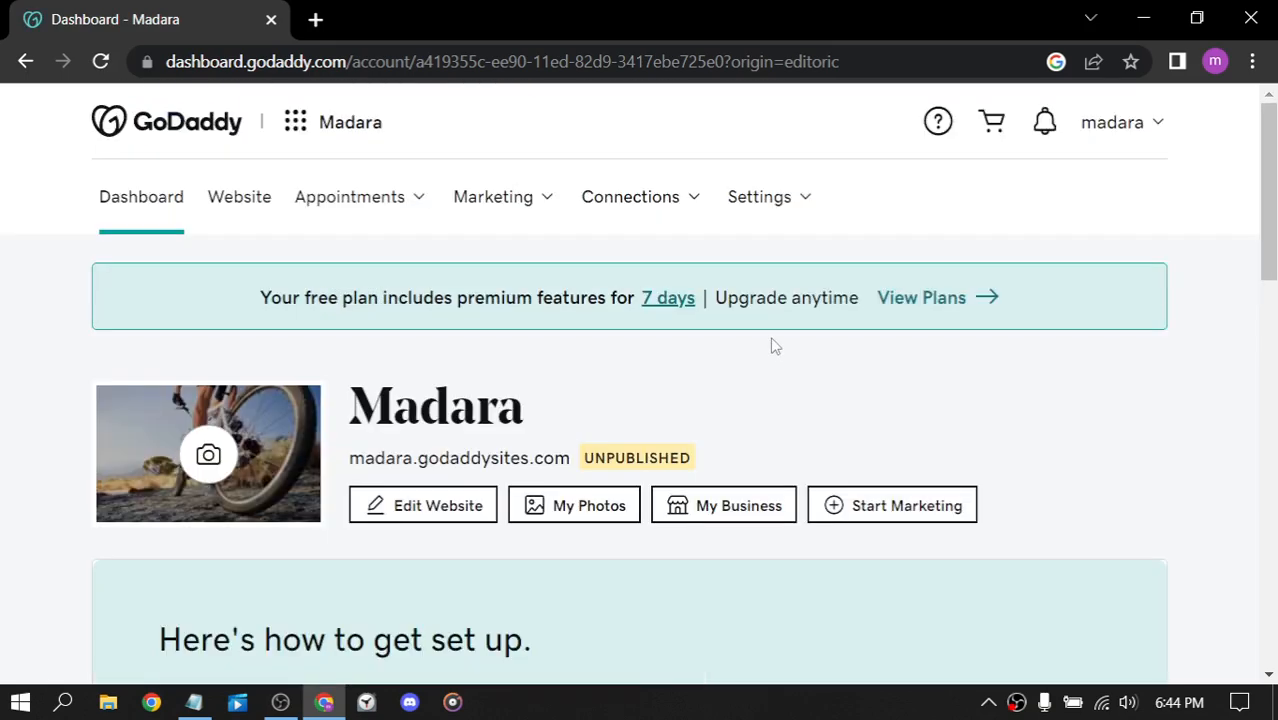
scroll(772, 346, "down", 5)
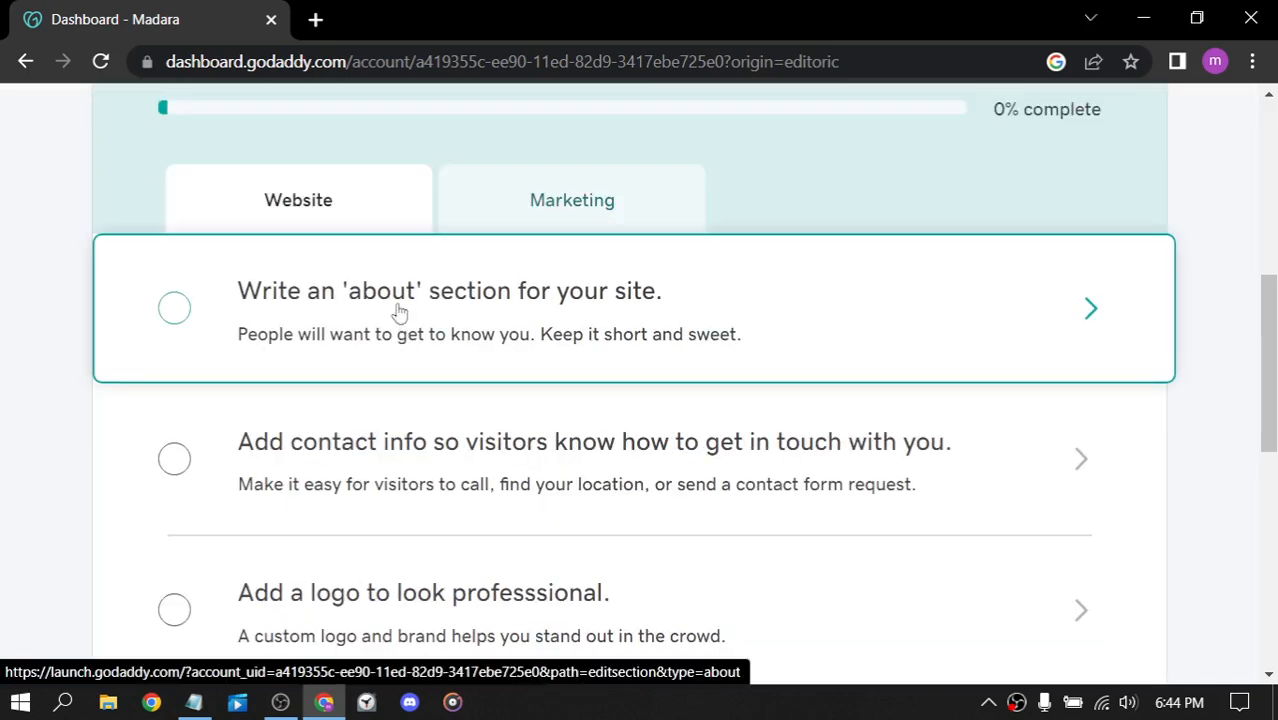
scroll(758, 317, "down", 2)
scroll(758, 317, "down", 4)
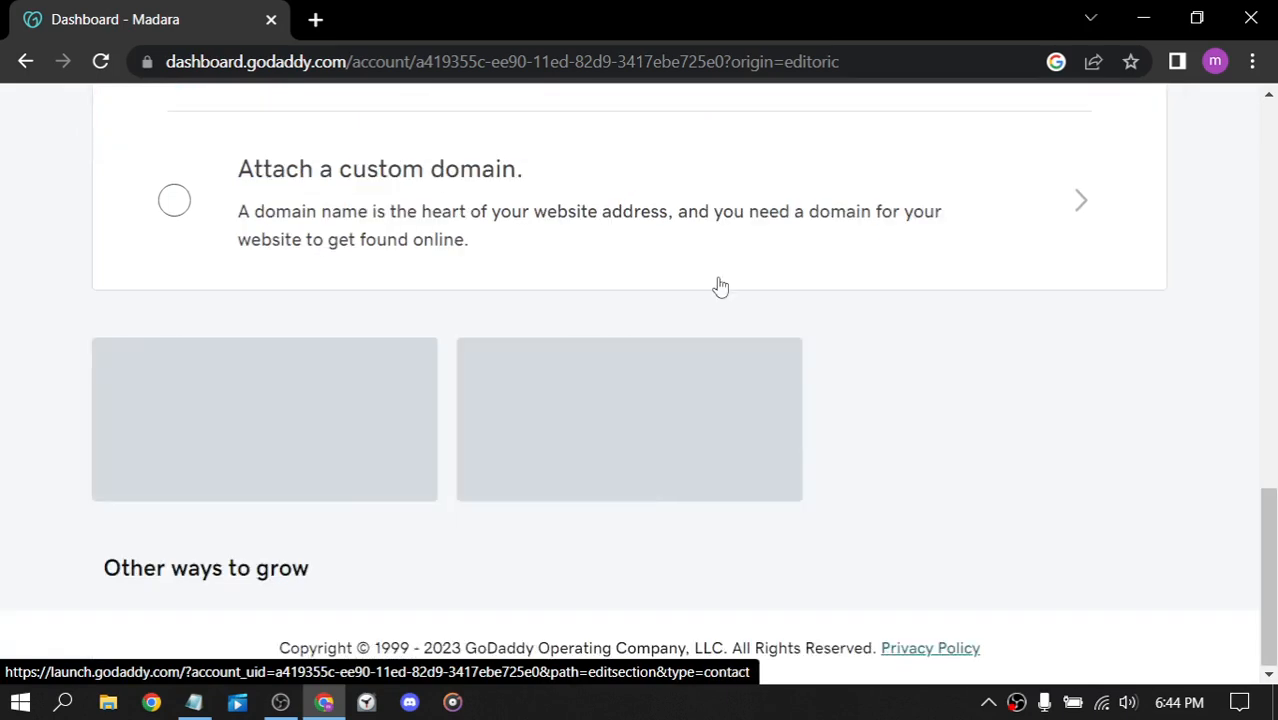
scroll(720, 287, "up", 10)
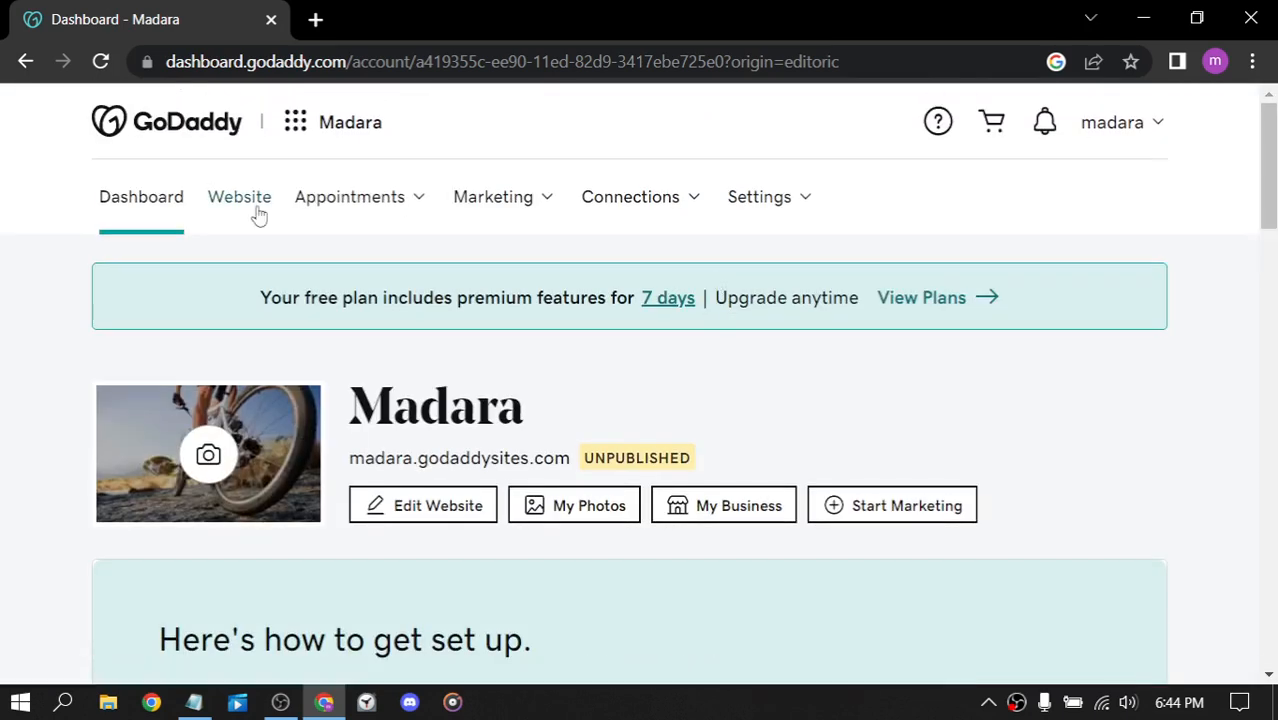
Step: Look through the dashboard's Website, Appointments, Marketing, Connections and Settings sections
left_click(258, 212)
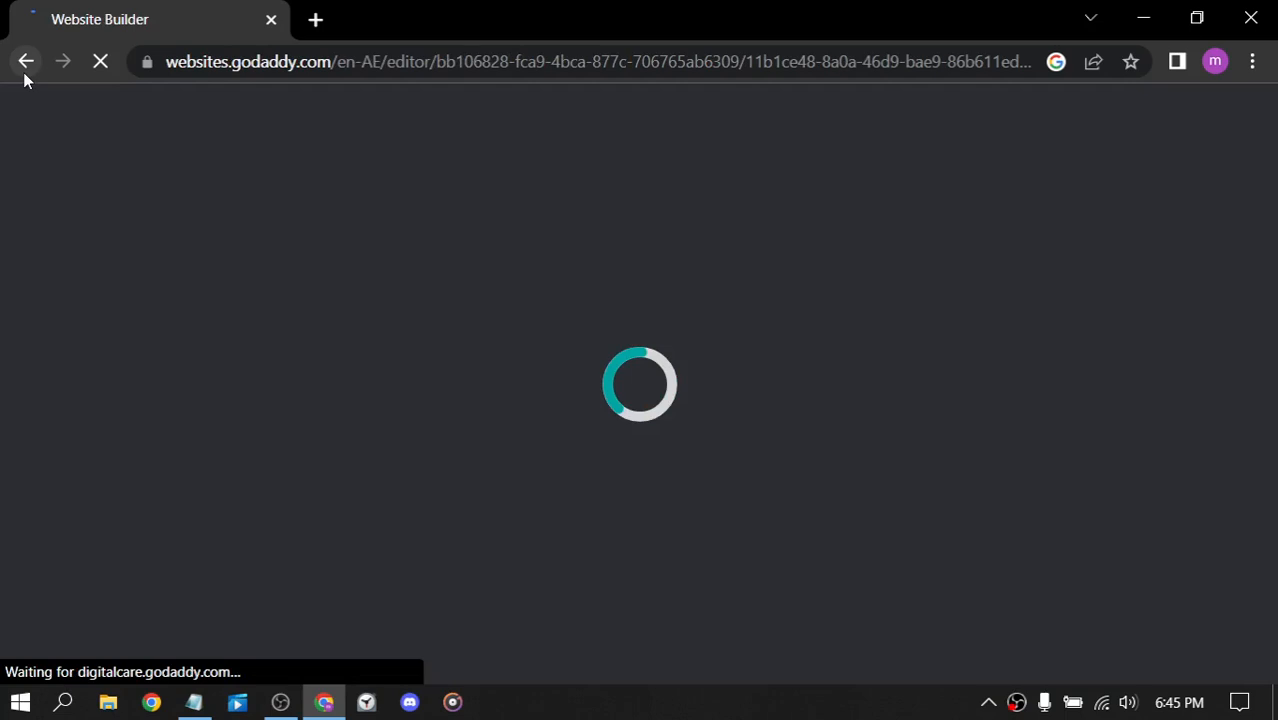
left_click(25, 66)
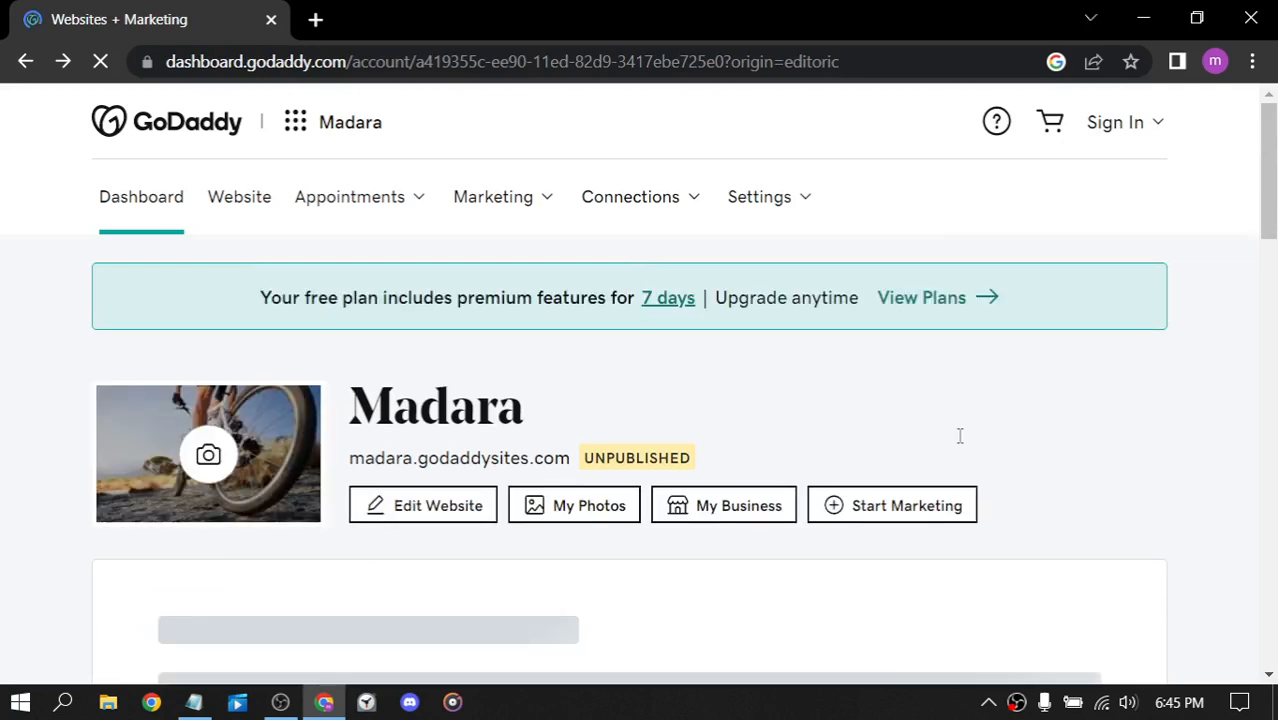
left_click(399, 199)
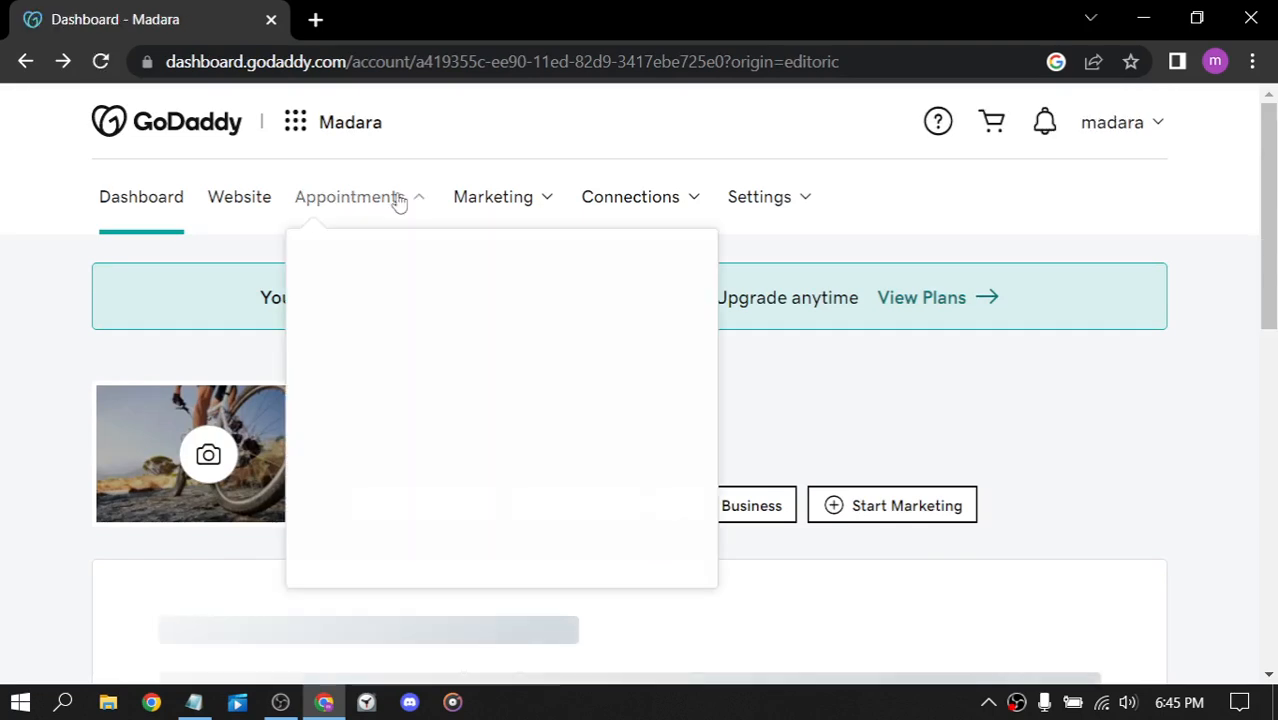
left_click(399, 199)
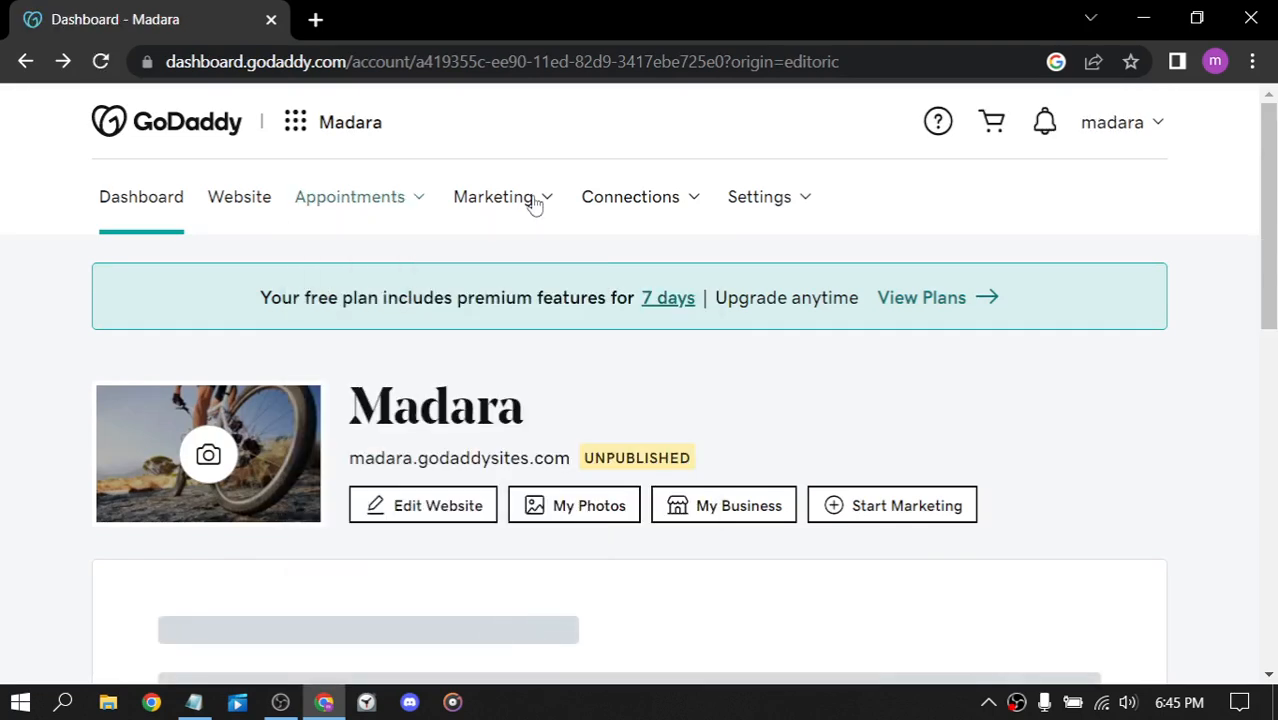
left_click(535, 201)
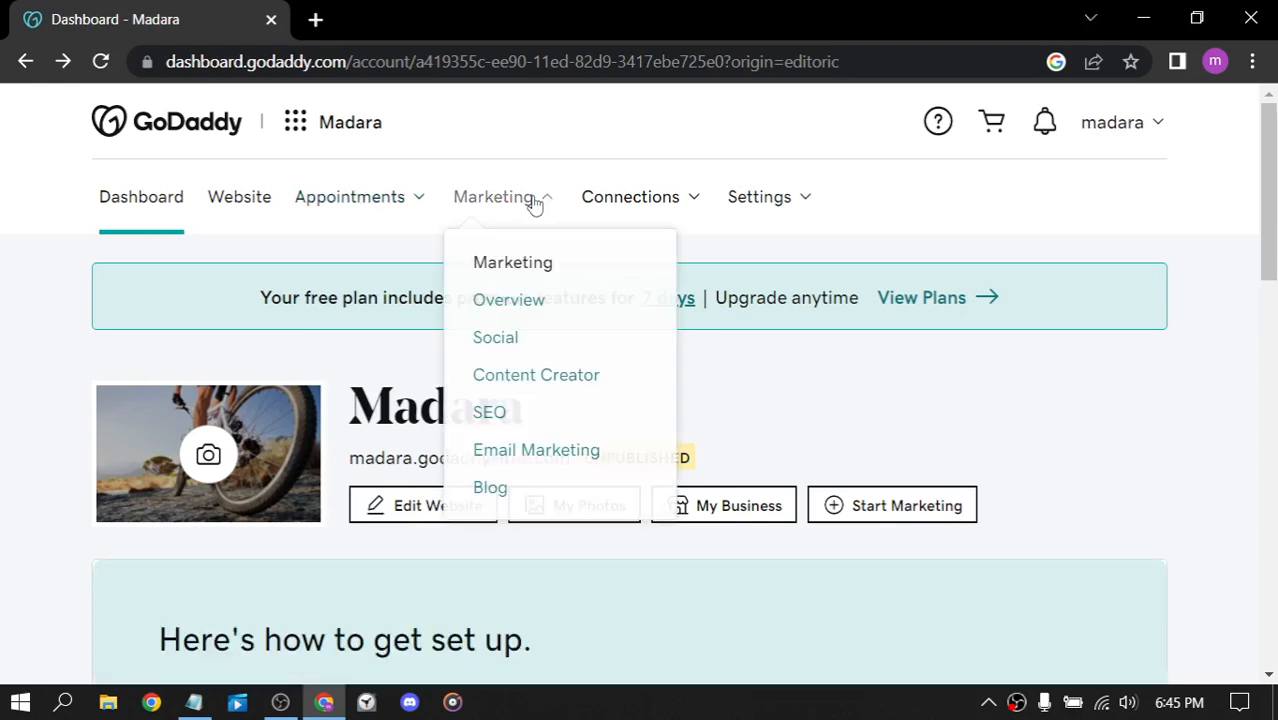
left_click(695, 210)
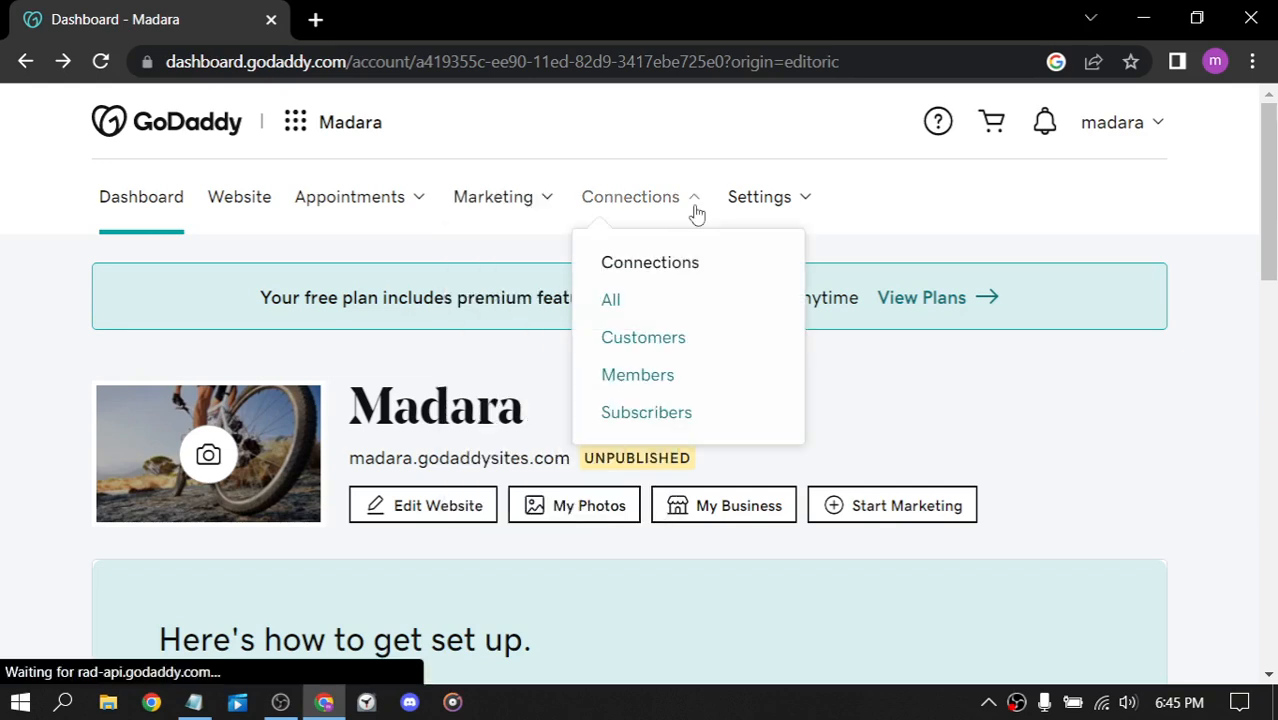
left_click(807, 199)
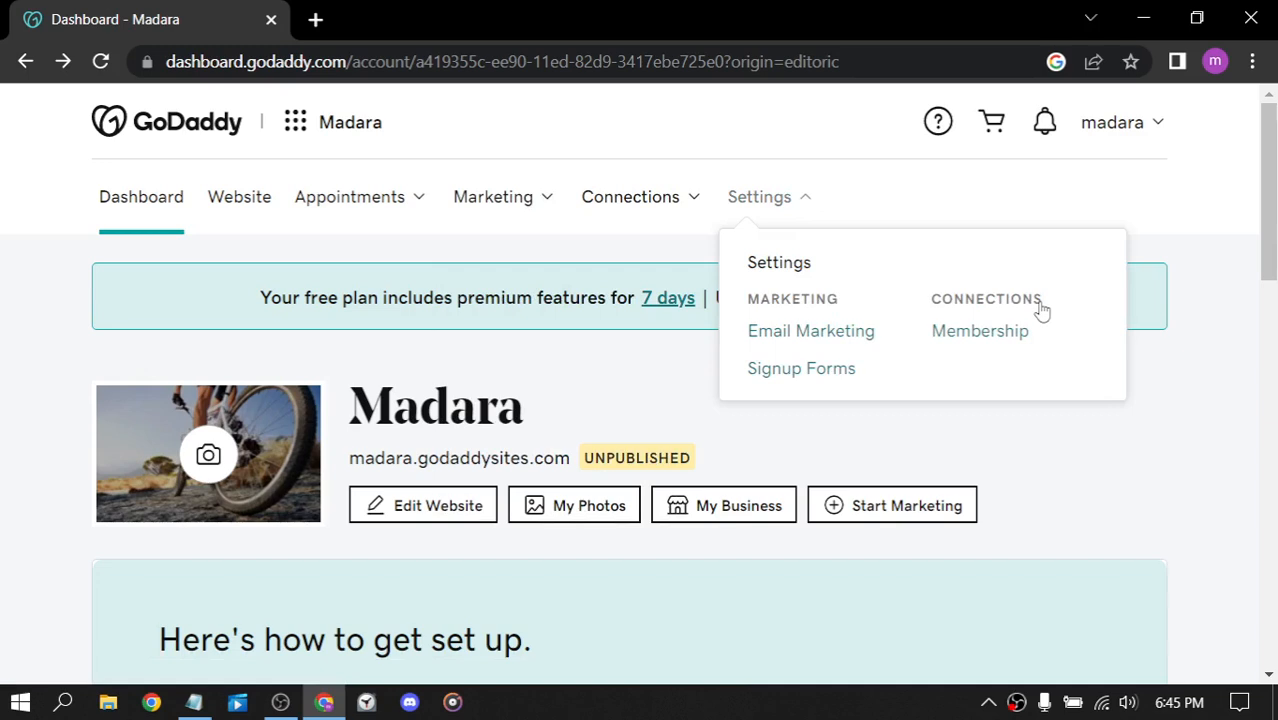
Step: Open the Connections settings and review the Member Accounts options for access to private pages
left_click(786, 332)
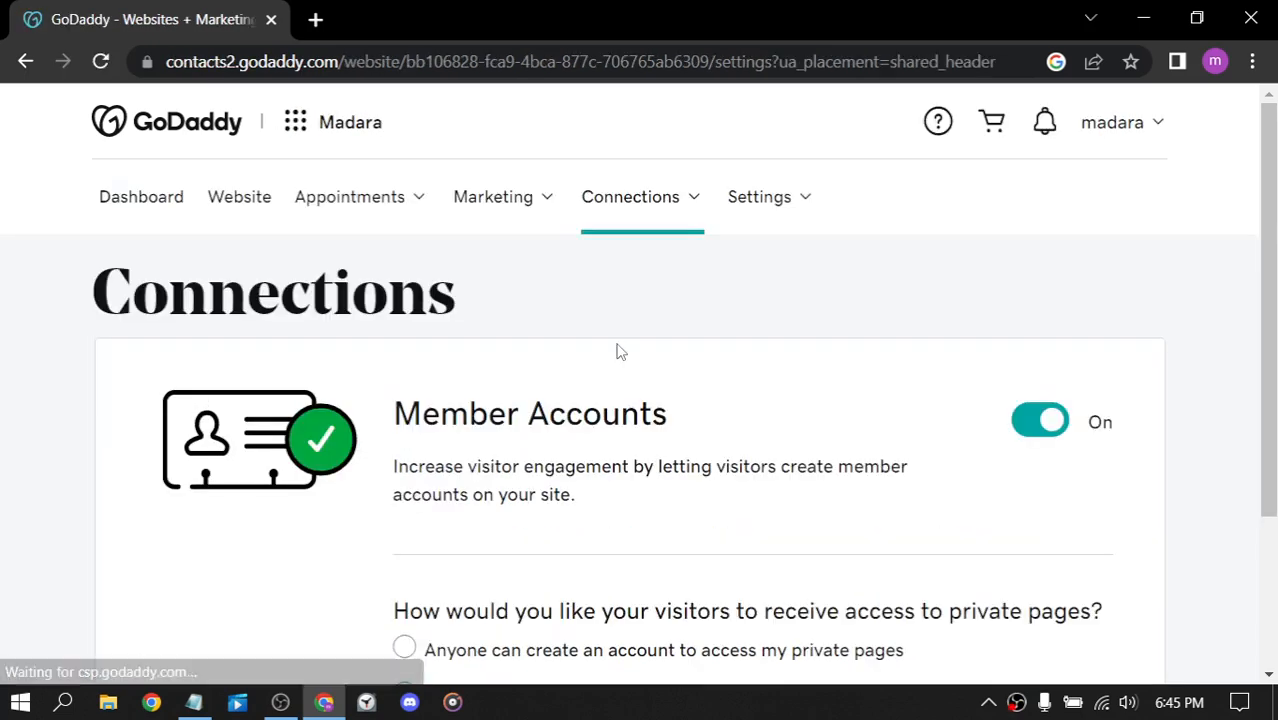
scroll(617, 350, "down", 3)
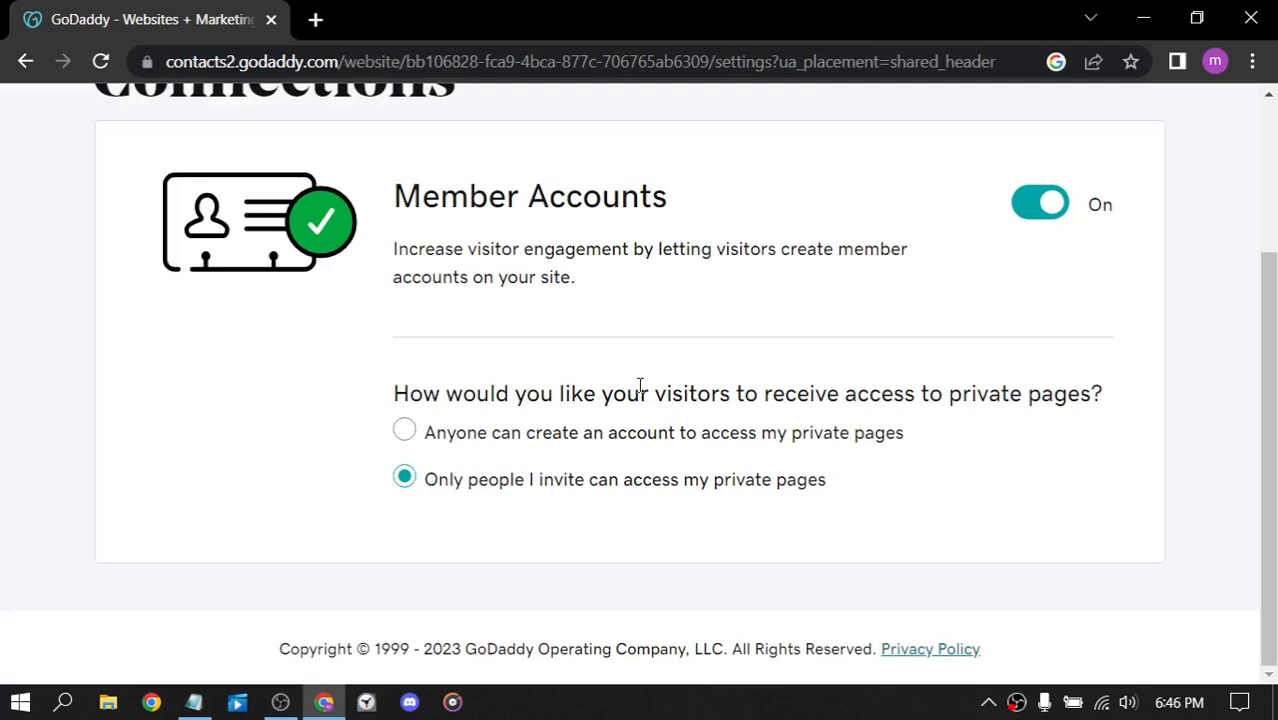
scroll(640, 385, "up", 3)
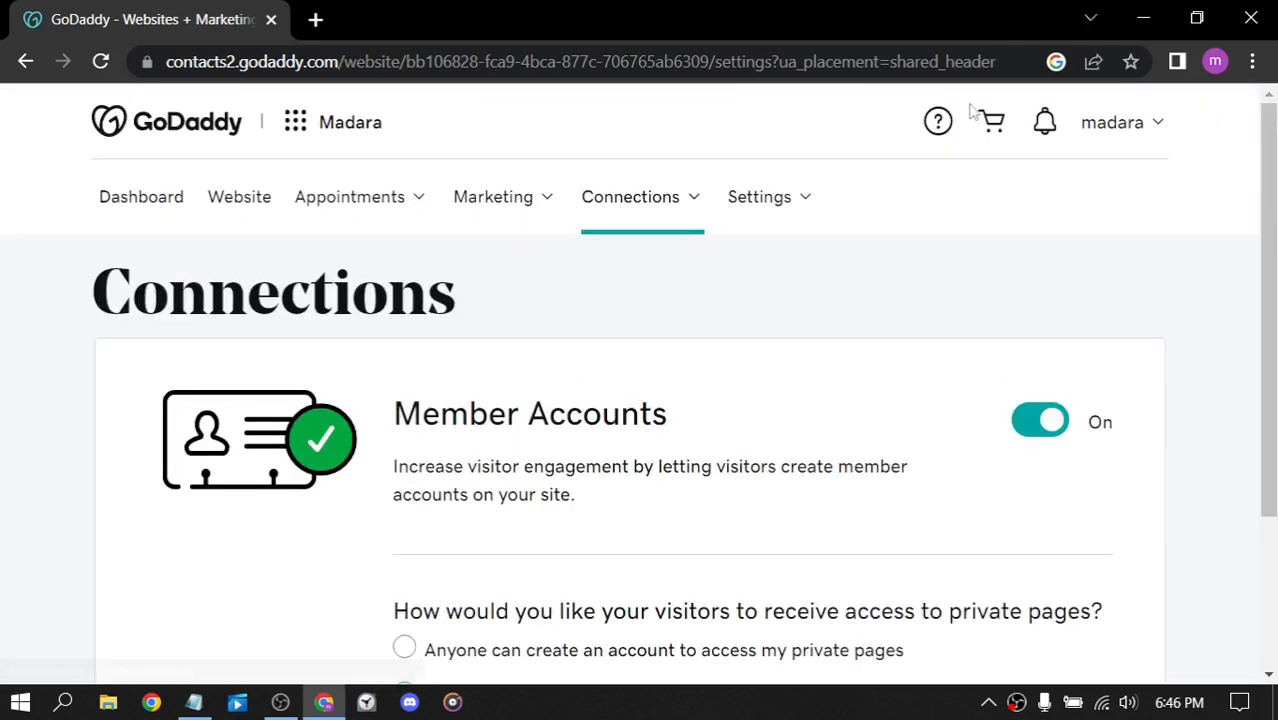
Step: Open the account settings profile and review its entries from the full name down to the default currency
left_click(1140, 135)
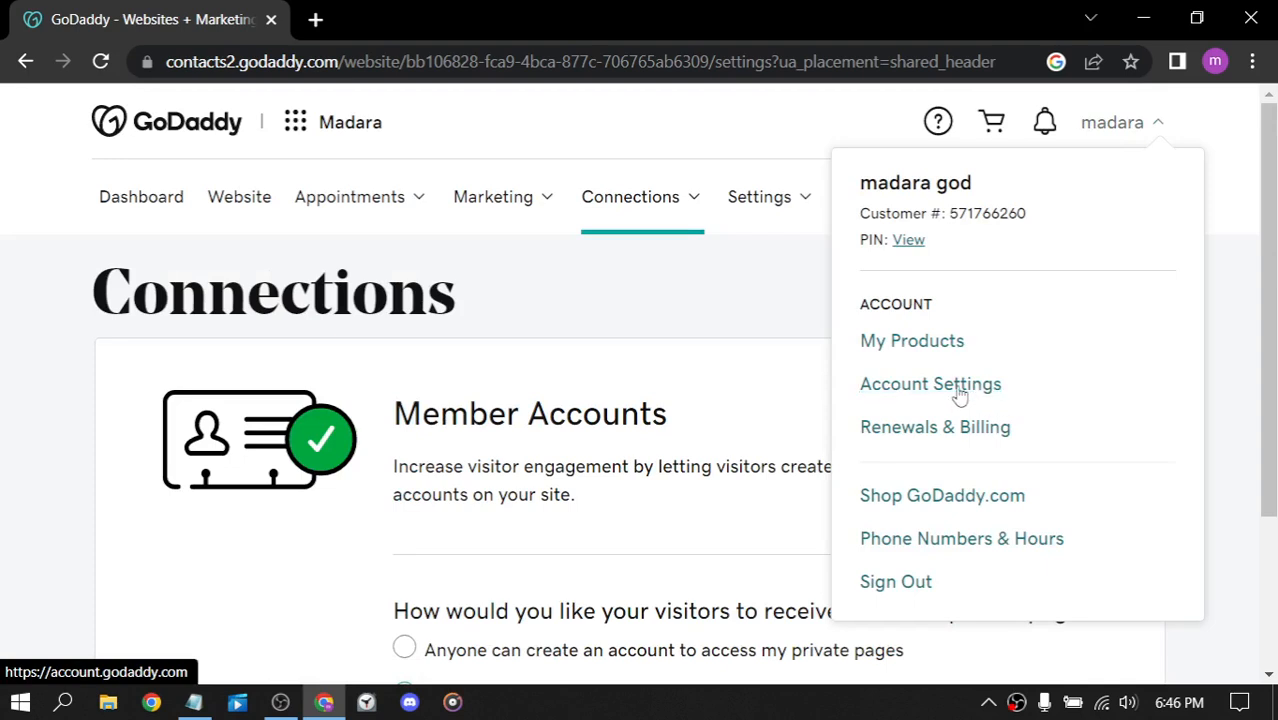
left_click(902, 383)
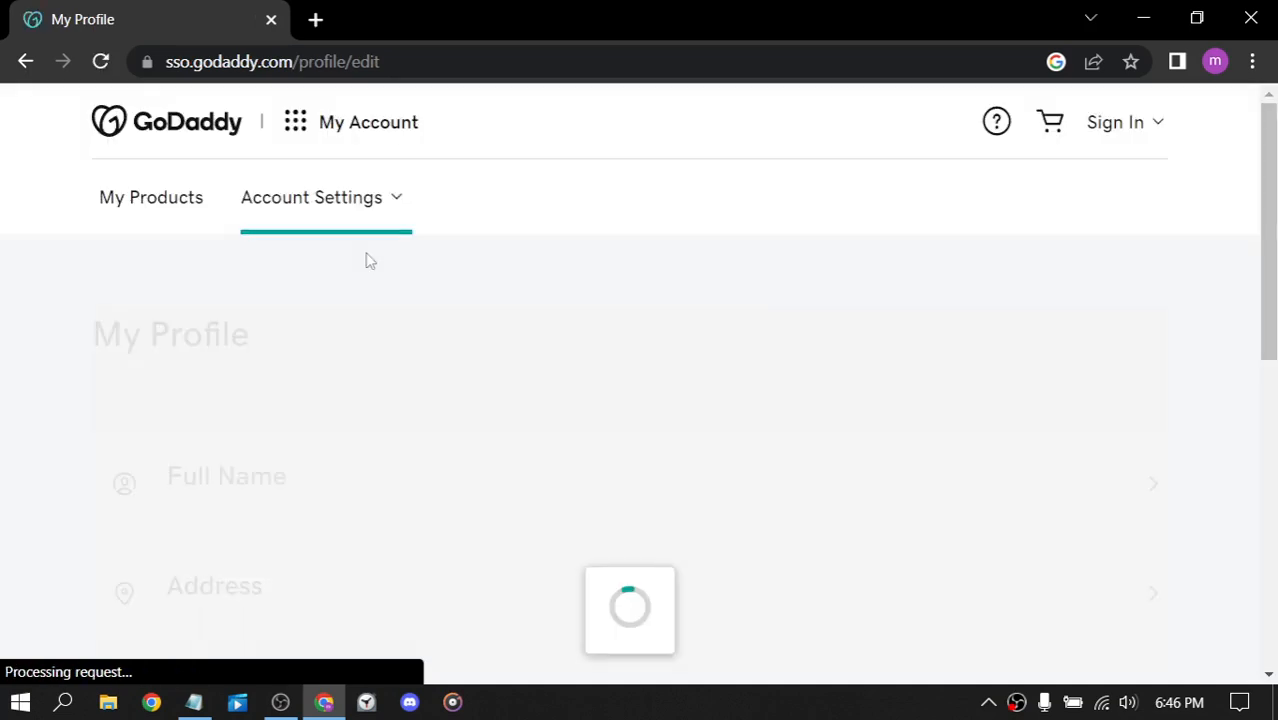
scroll(551, 315, "down", 1)
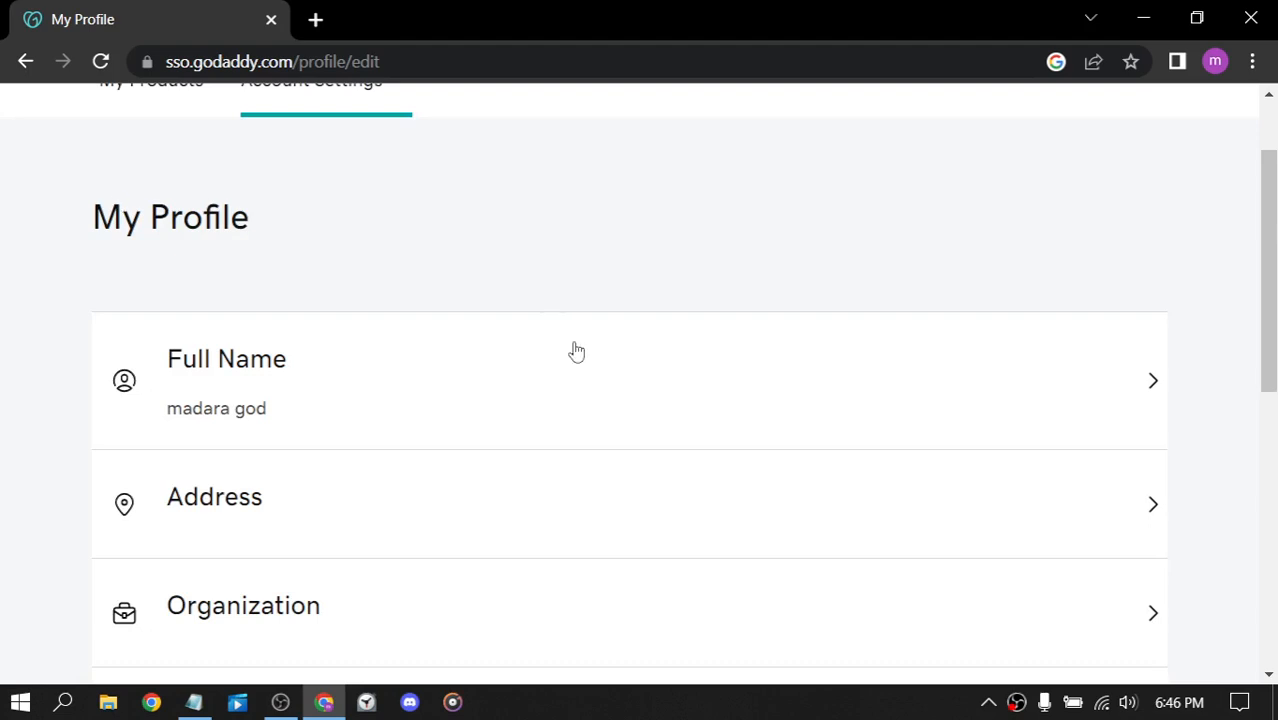
scroll(345, 382, "down", 3)
scroll(379, 391, "down", 2)
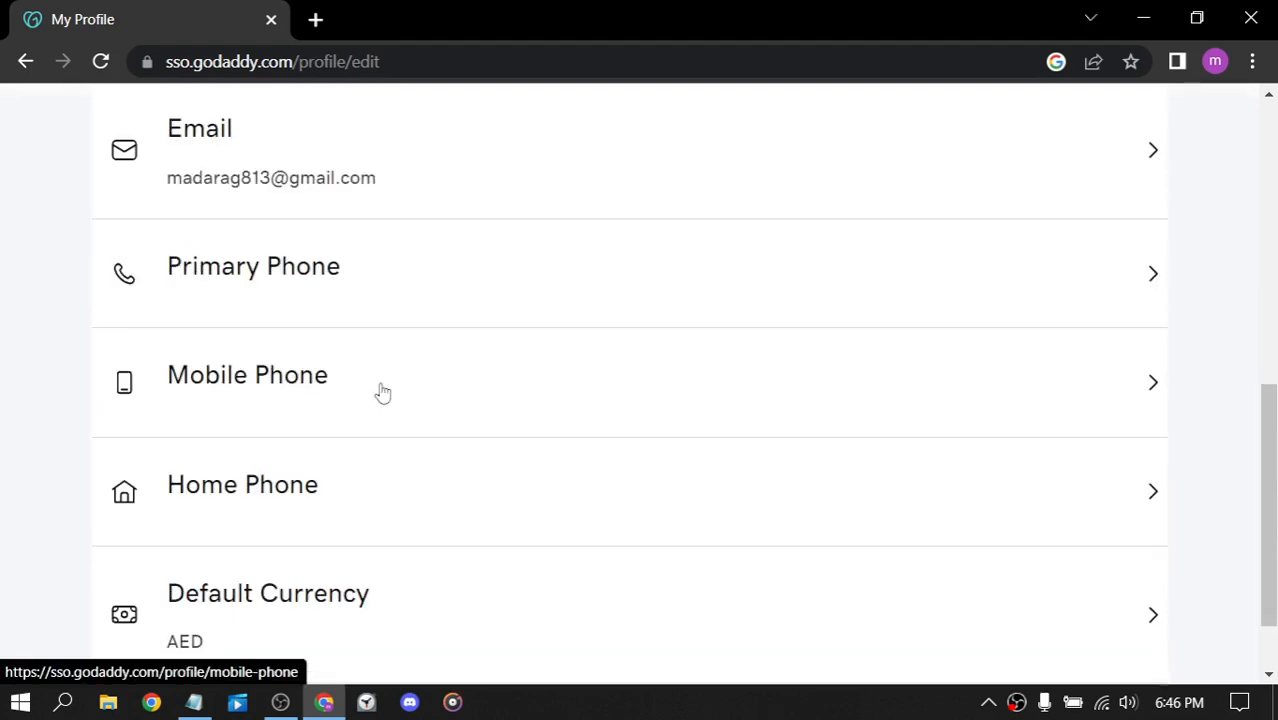
scroll(370, 385, "down", 1)
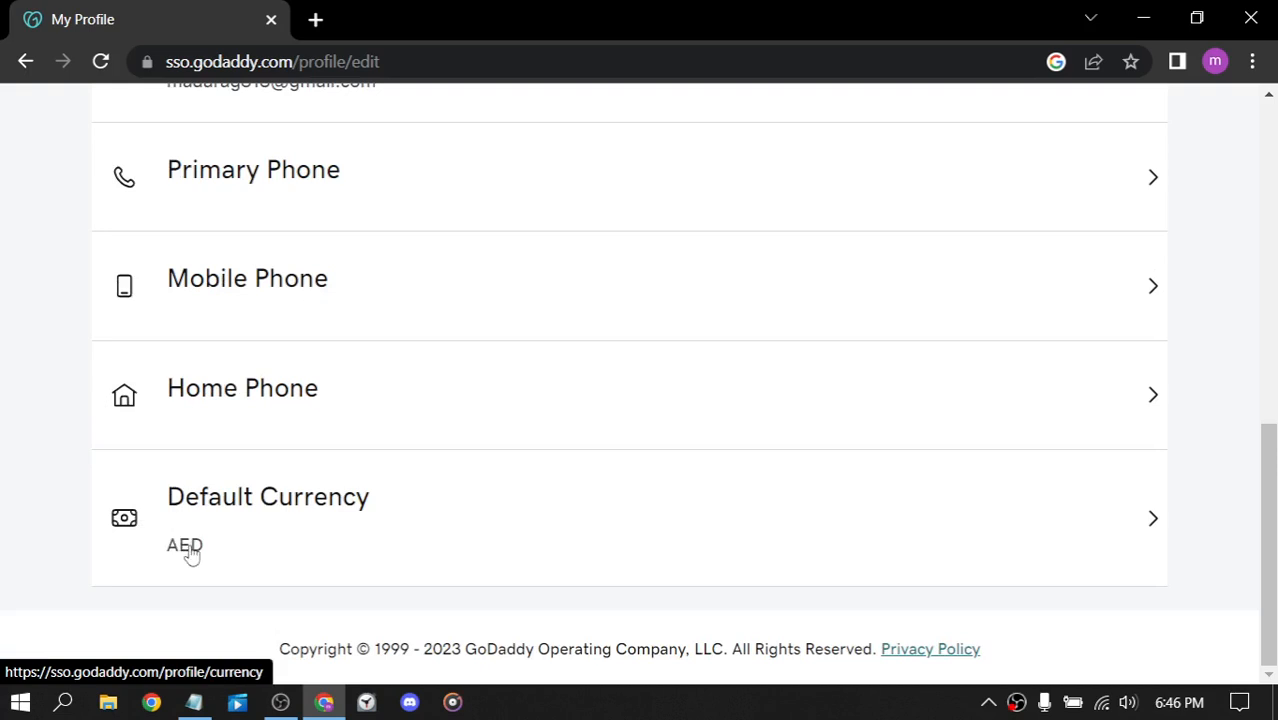
Step: Set the account's default currency to USD and make it primary
left_click(695, 517)
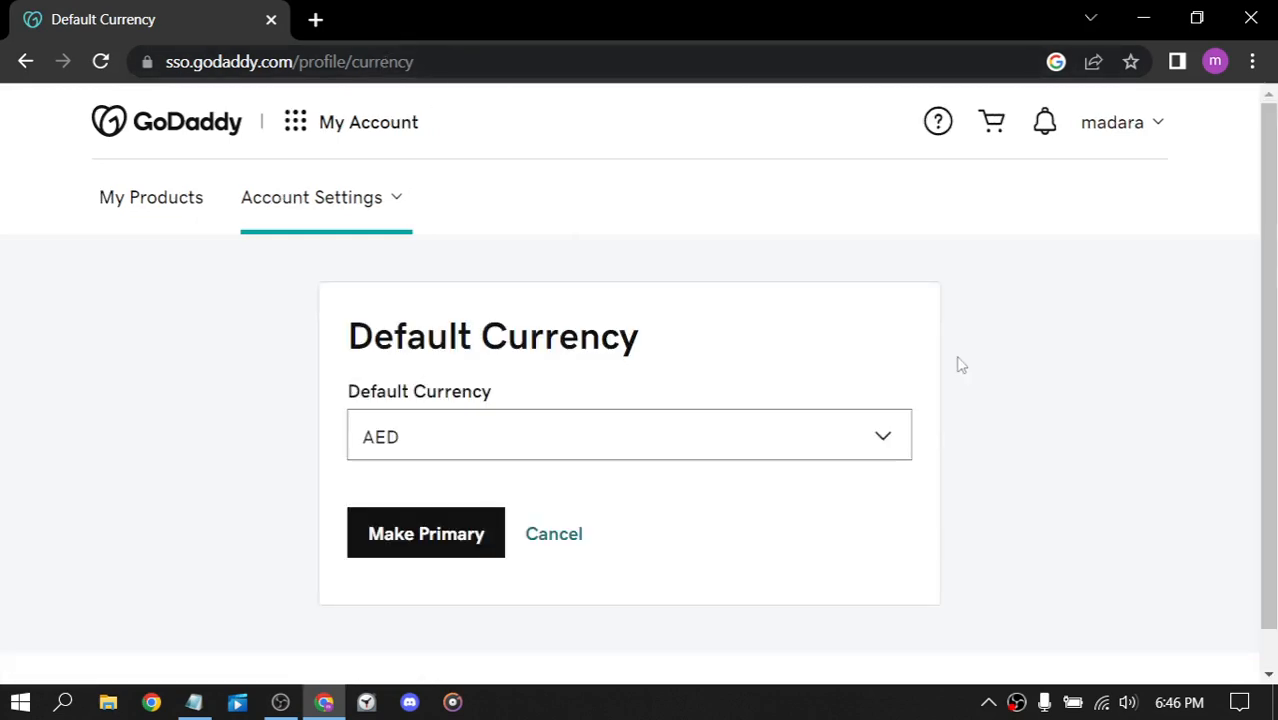
left_click(891, 441)
scroll(595, 515, "down", 6)
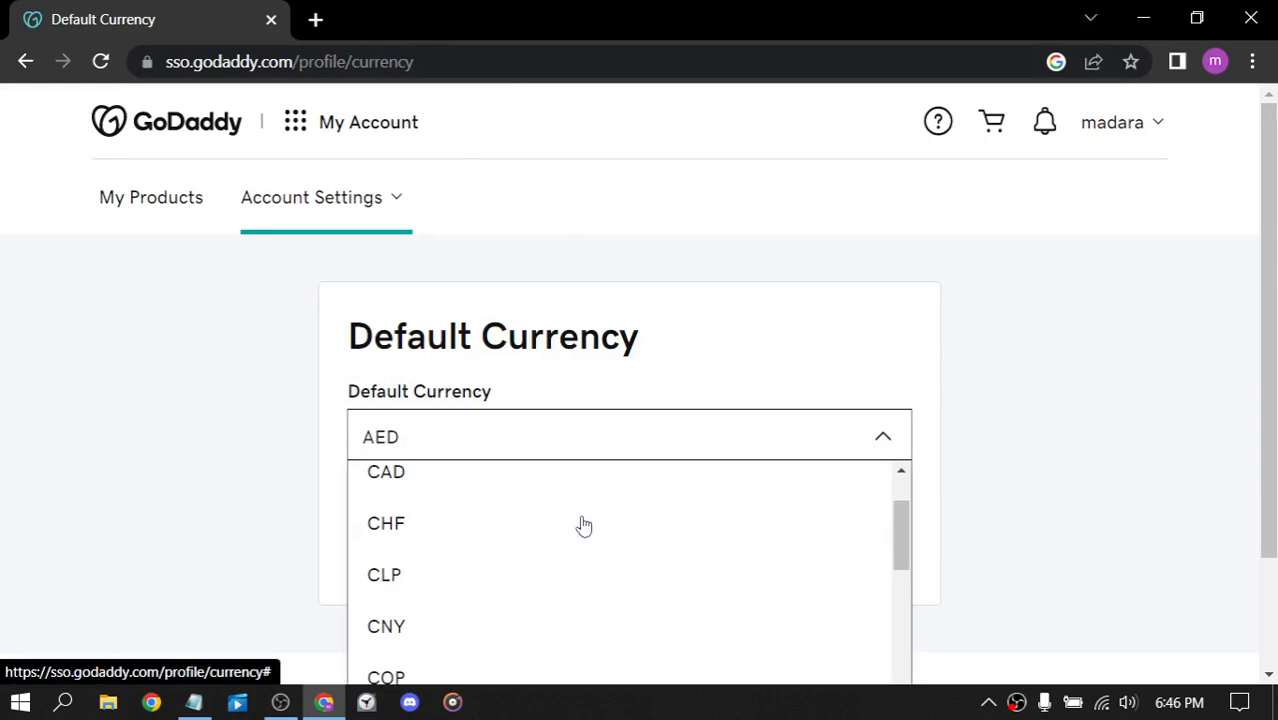
scroll(583, 527, "up", 3)
scroll(581, 527, "down", 1)
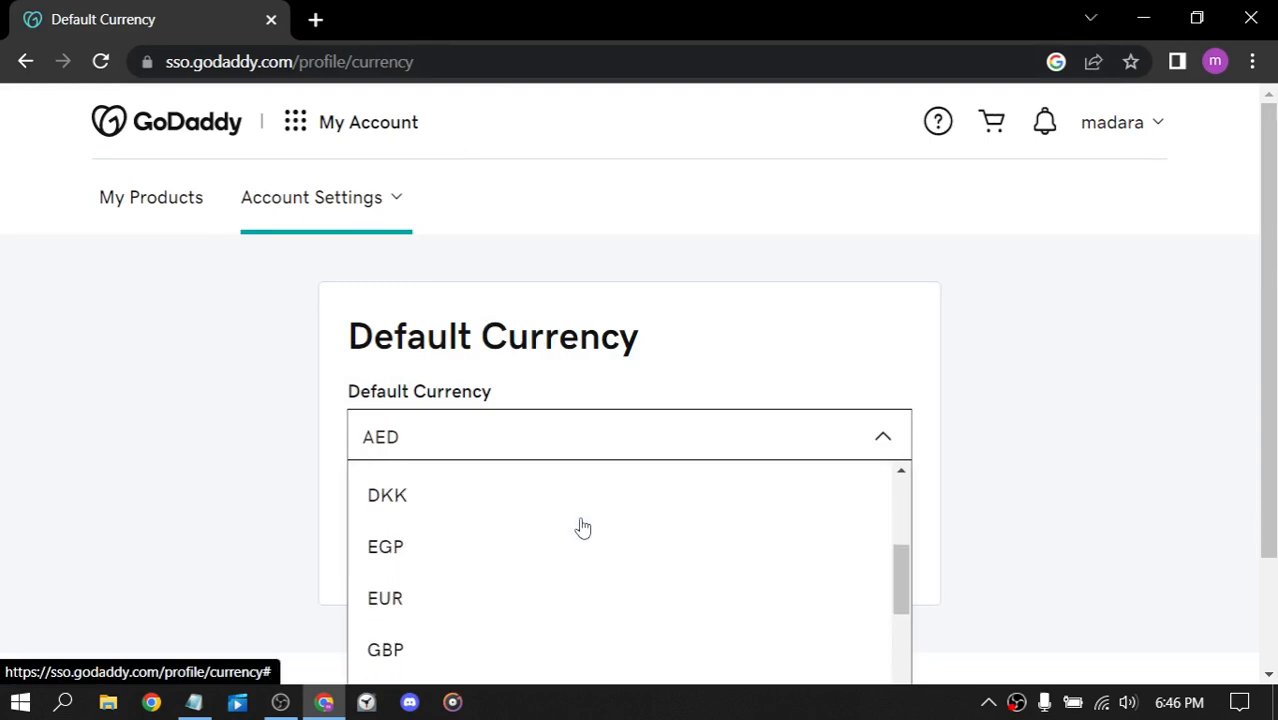
scroll(522, 492, "up", 4)
scroll(514, 492, "down", 15)
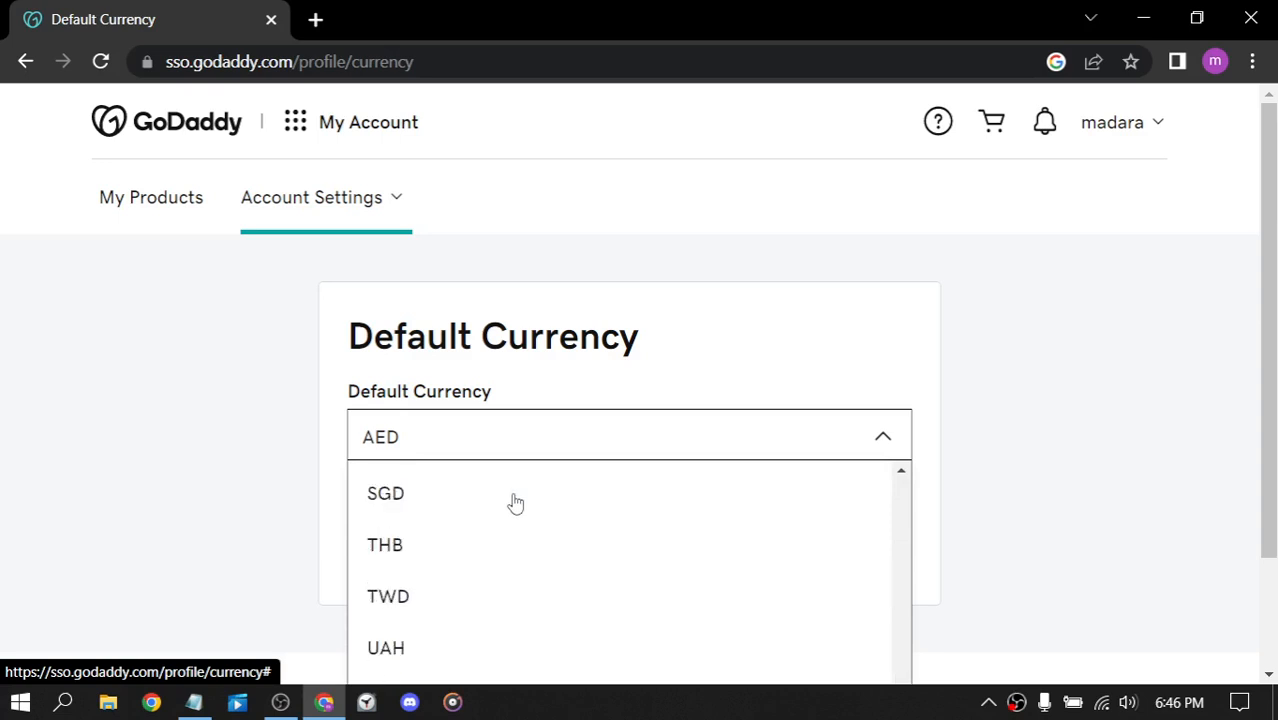
scroll(1027, 422, "down", 2)
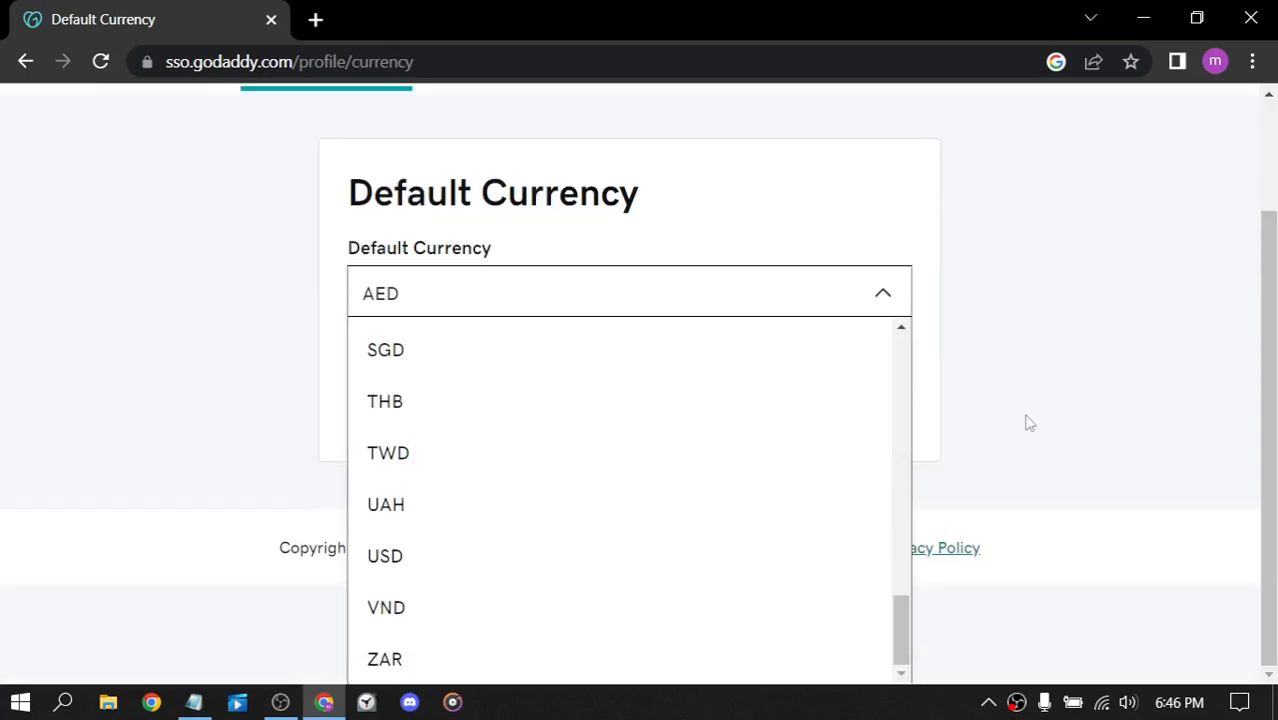
left_click(400, 558)
left_click(407, 492)
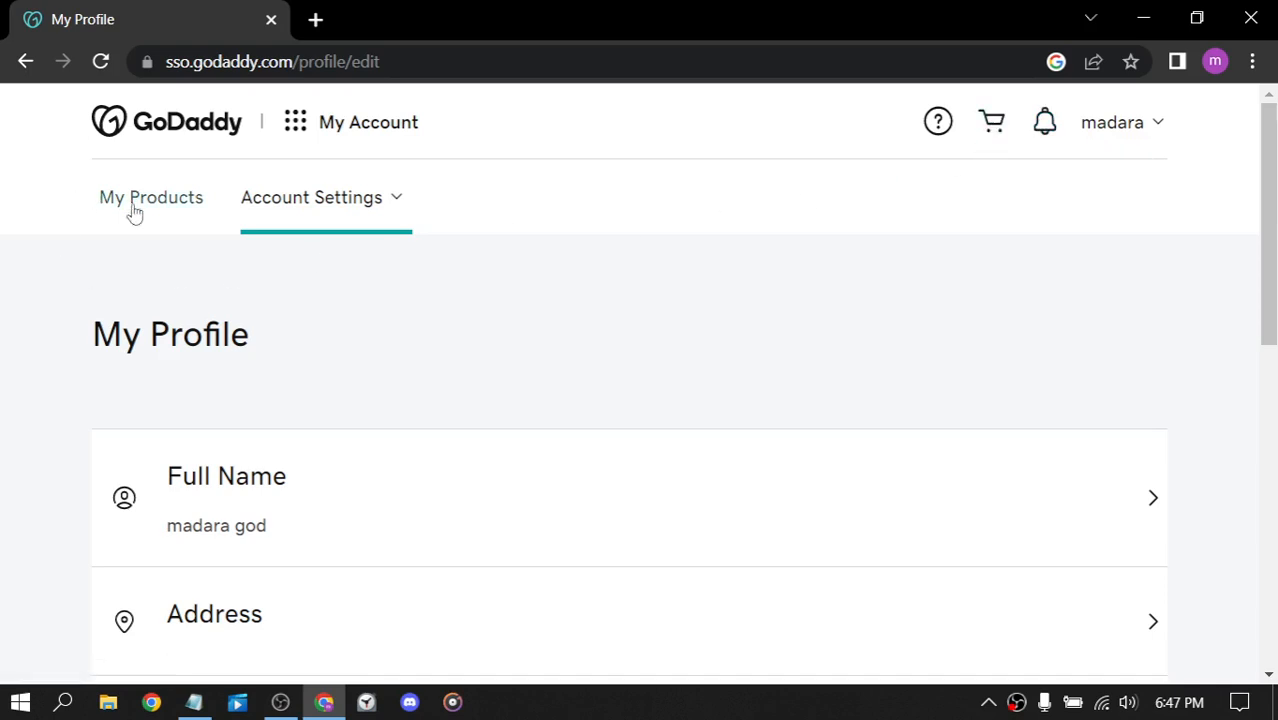
Step: Go back to the Madara website and review its desktop and mobile previews
left_click(186, 130)
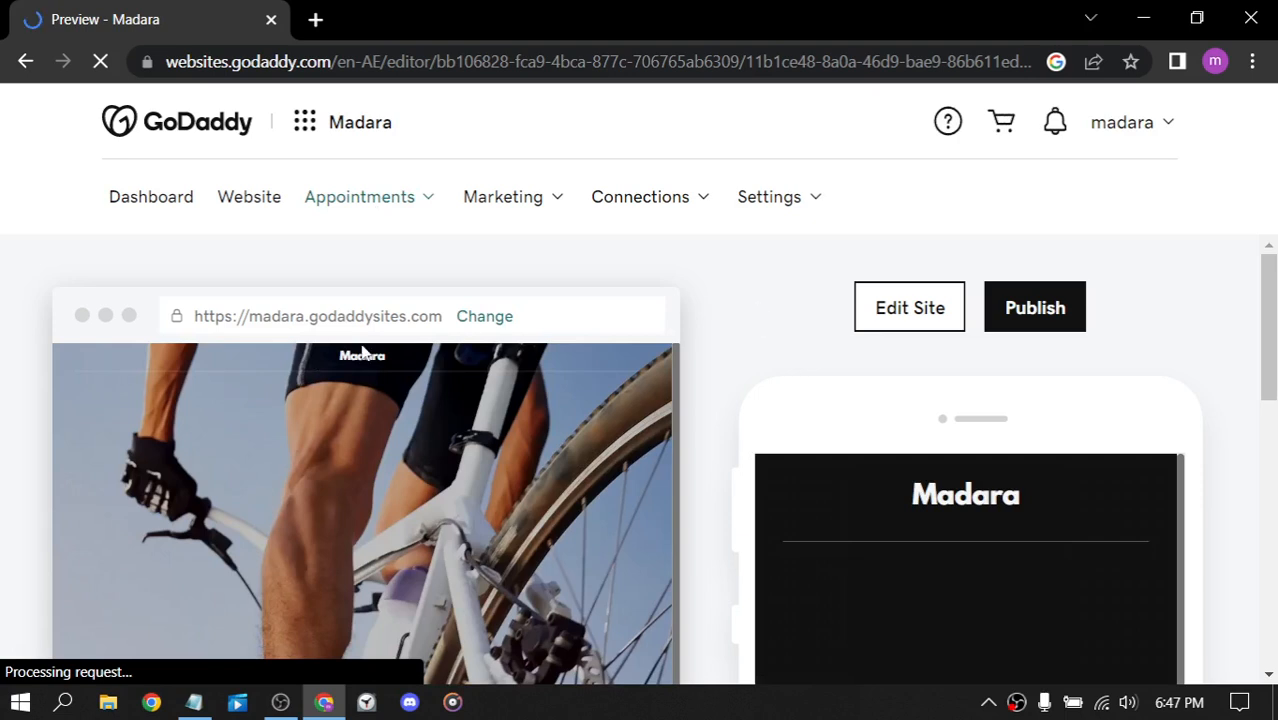
scroll(362, 352, "down", 2)
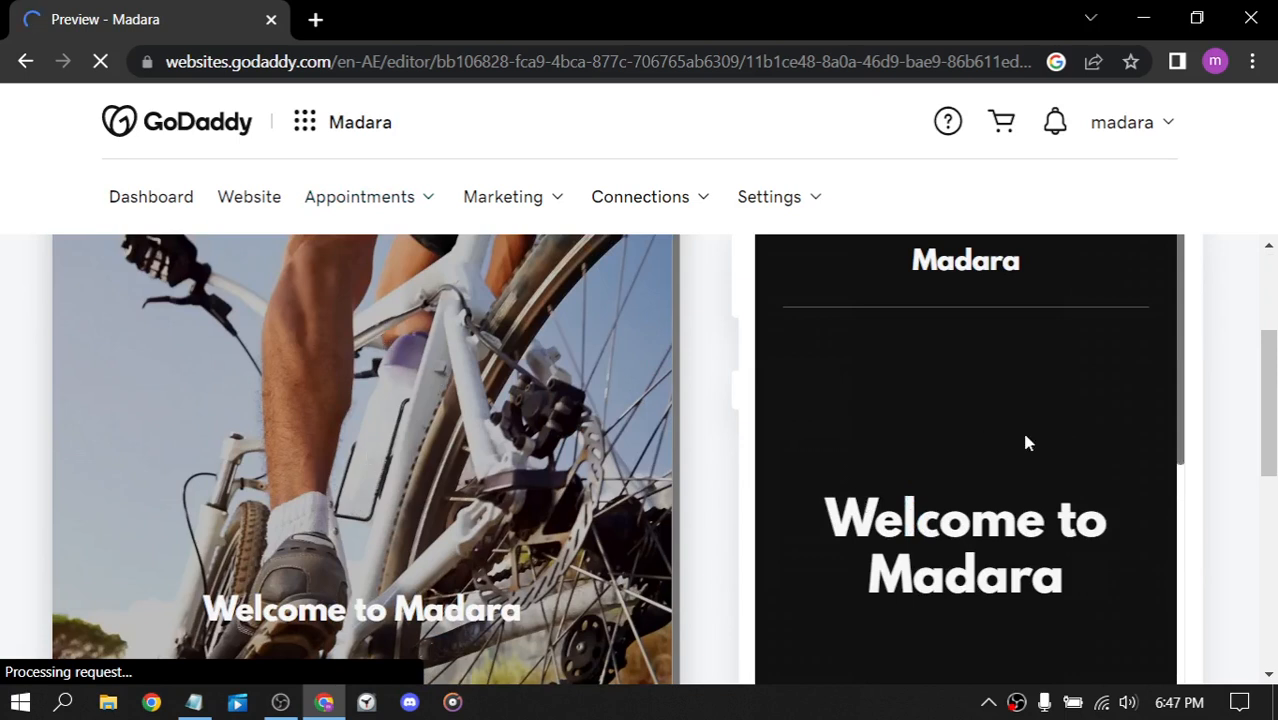
scroll(1035, 257, "down", 3)
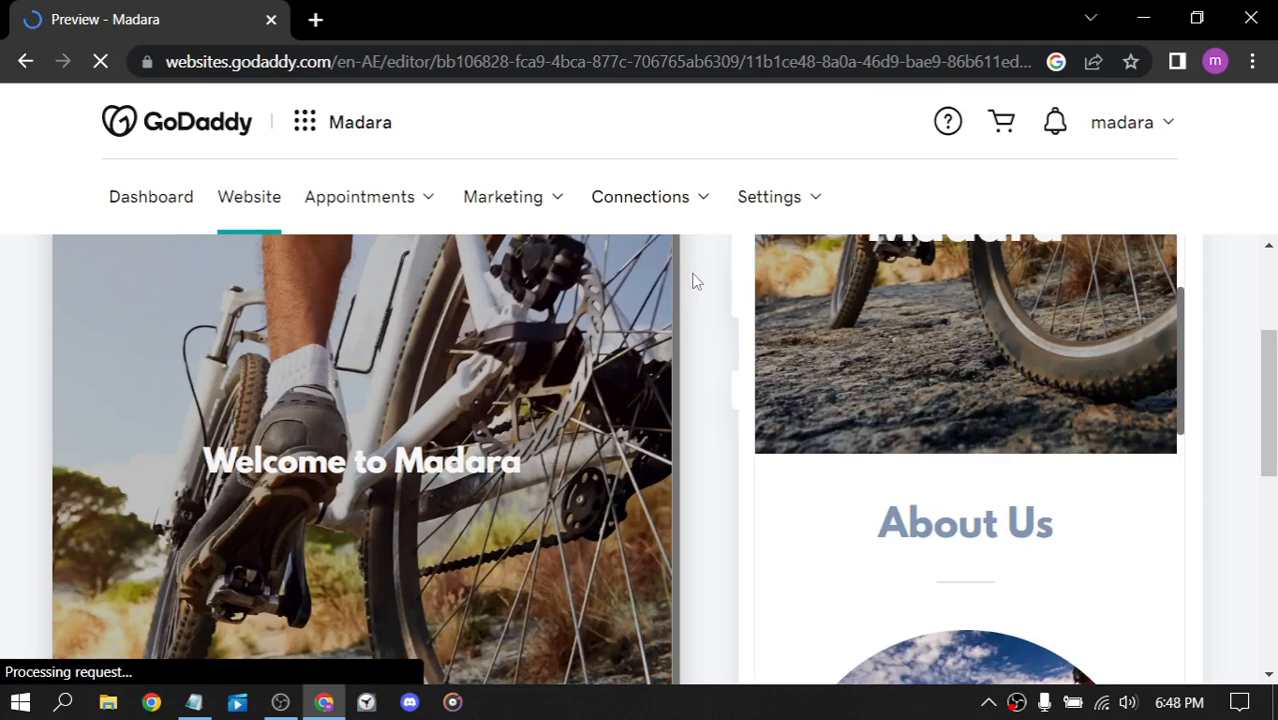
scroll(696, 281, "up", 1)
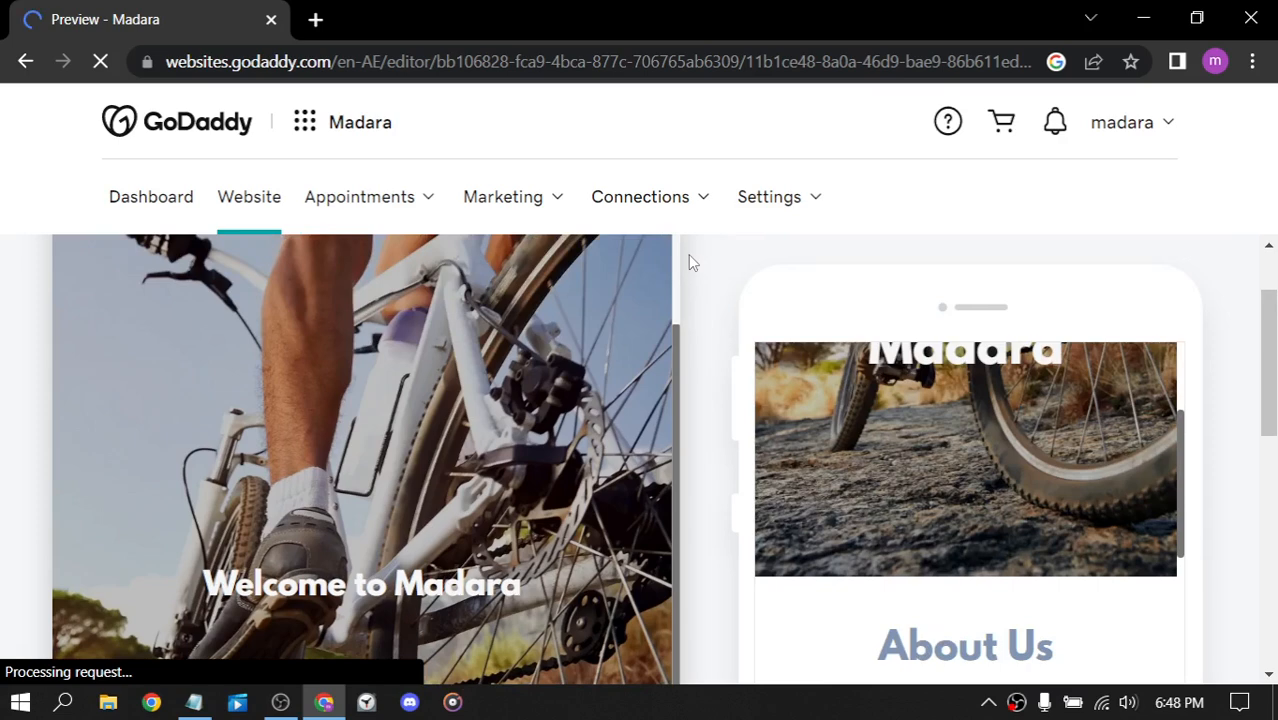
scroll(688, 254, "up", 1)
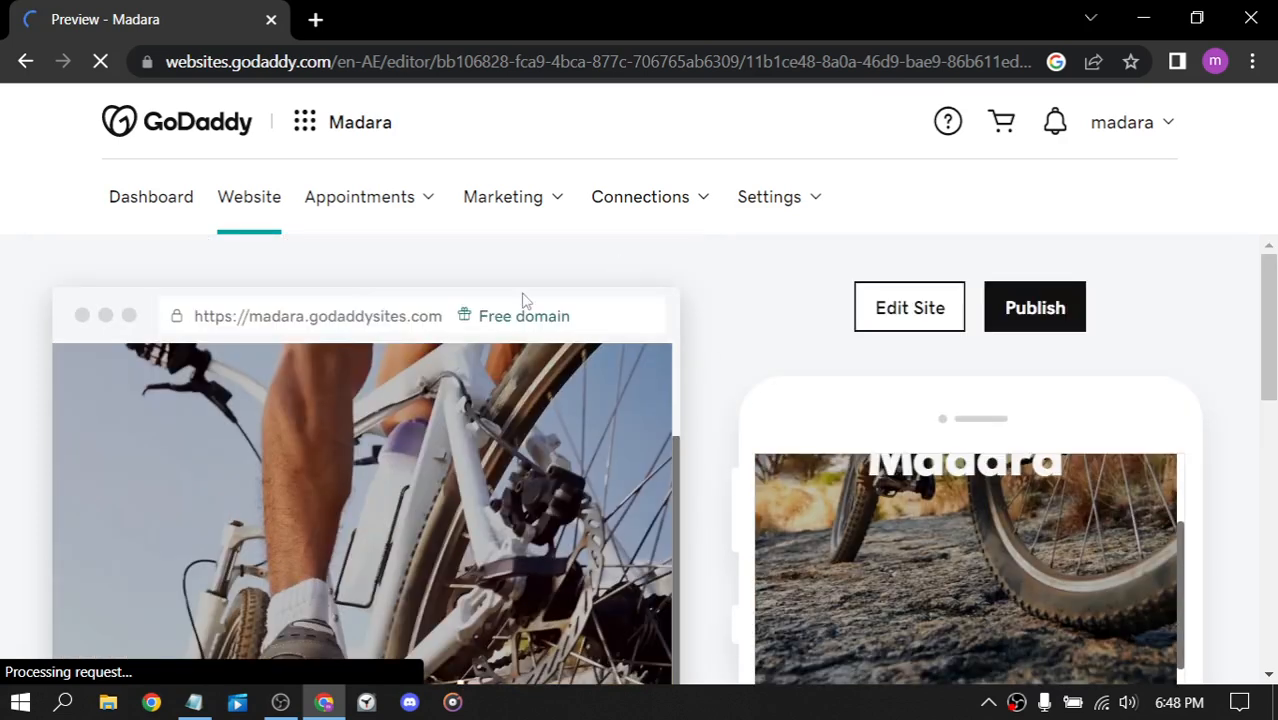